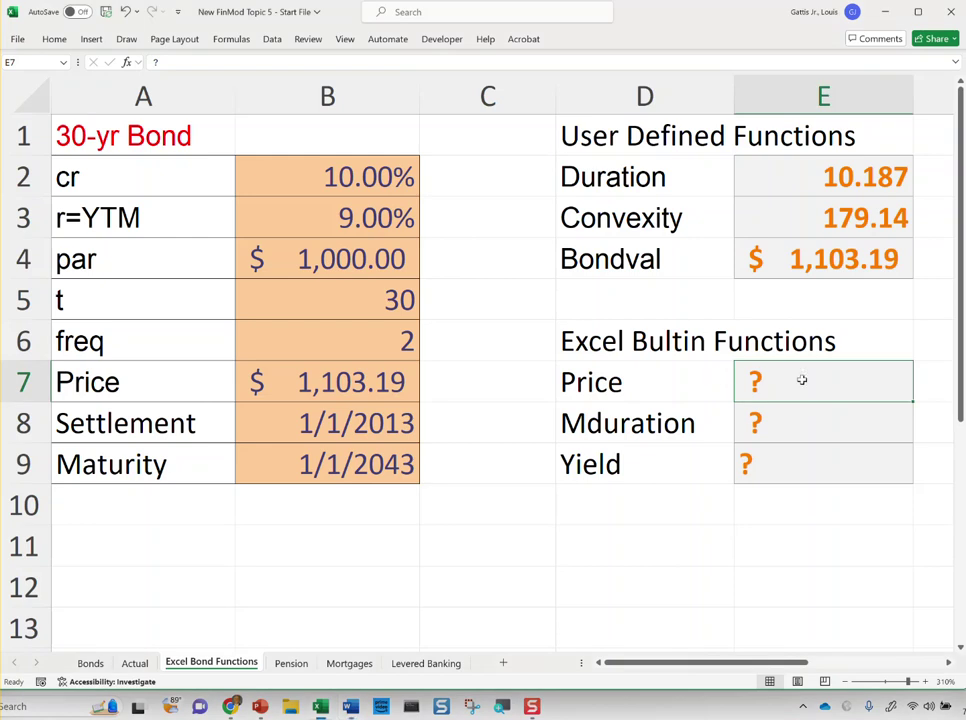
Review the 30-yr bond inputs in column B, from the coupon rate, yield and par through frequency, price and the two dates.
left_click_drag(340, 262, 328, 463)
left_click(325, 345)
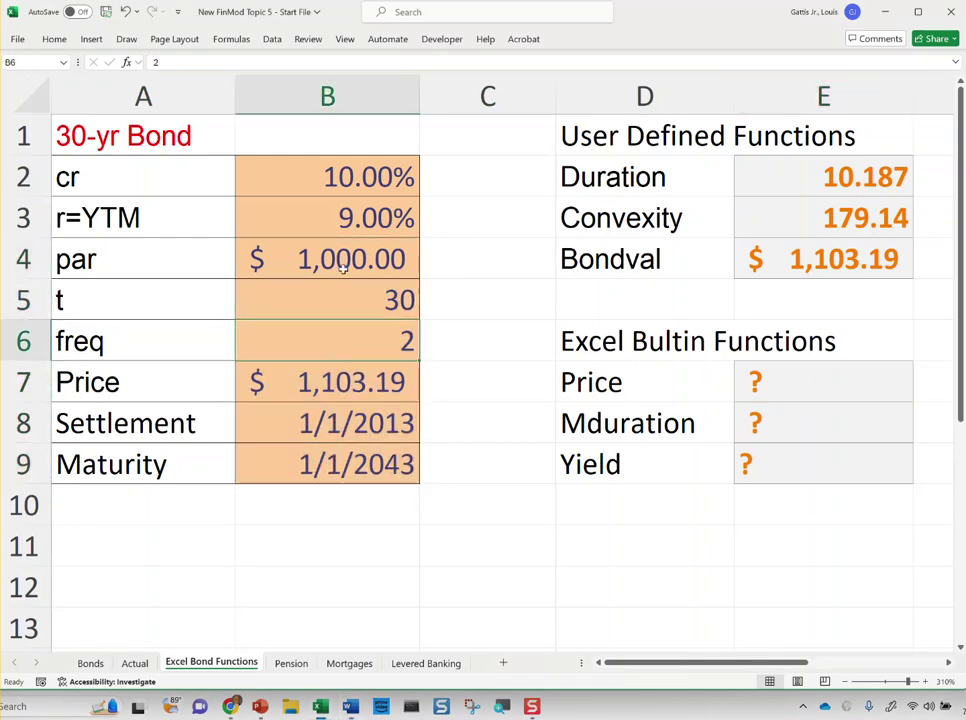
left_click(366, 178)
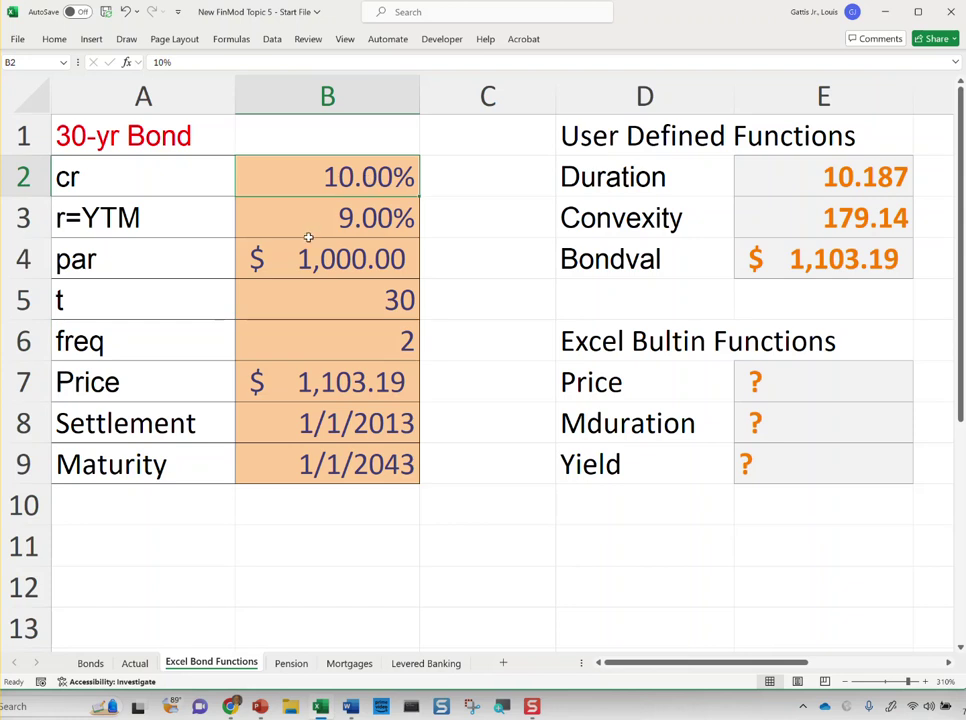
left_click(366, 225)
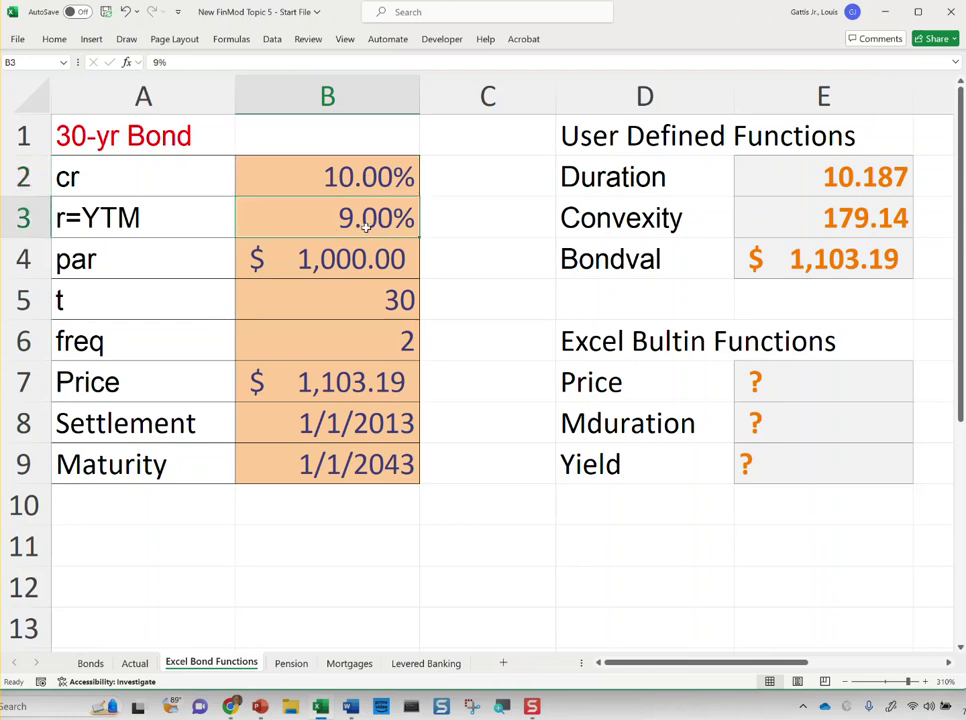
left_click(307, 258)
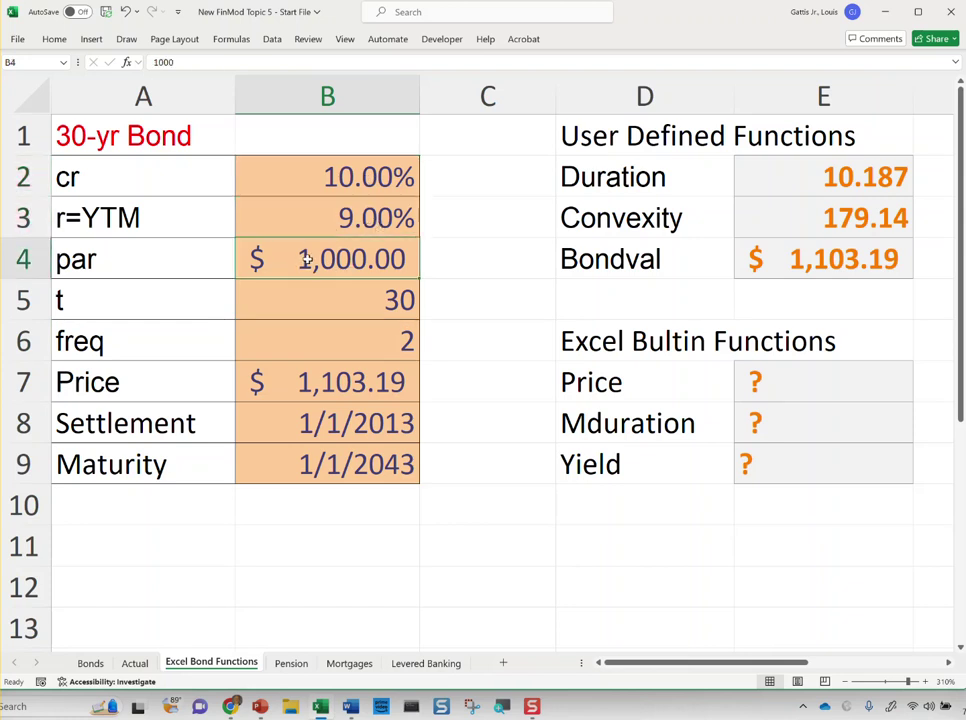
left_click(362, 300)
left_click(327, 342)
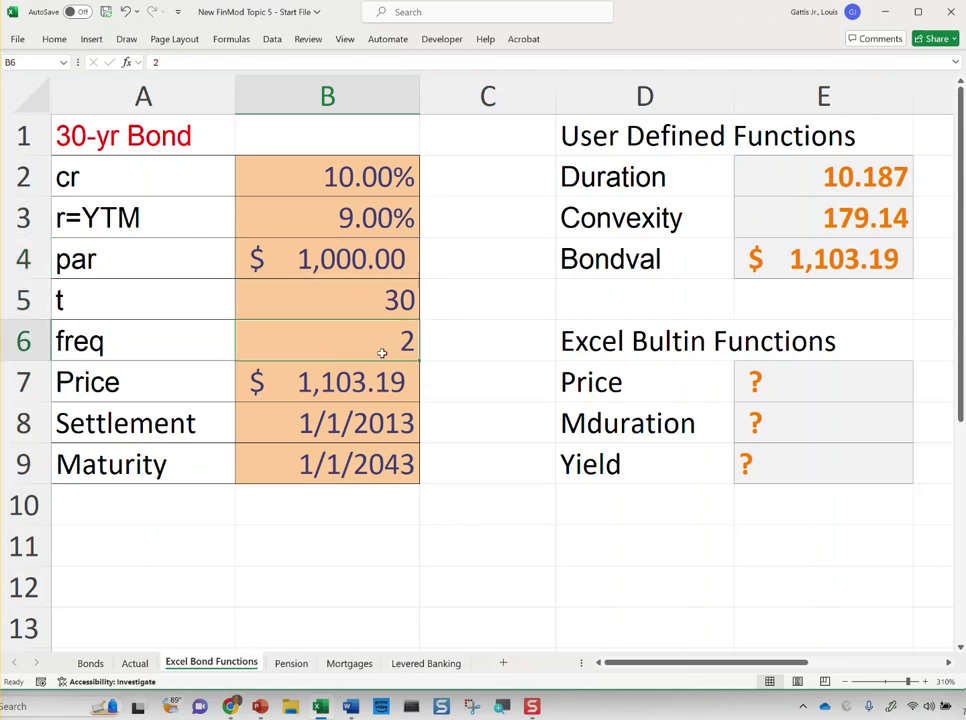
left_click_drag(192, 388, 408, 380)
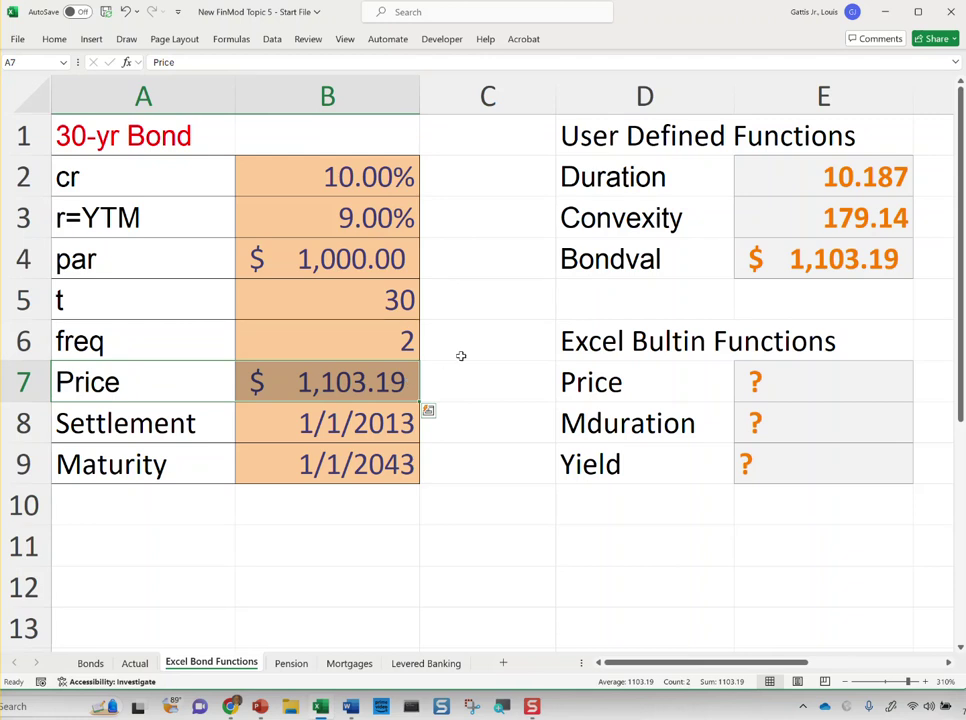
Inspect the formulas behind the user-defined Duration, Convexity and Bondval results in E2:E4.
left_click(789, 259)
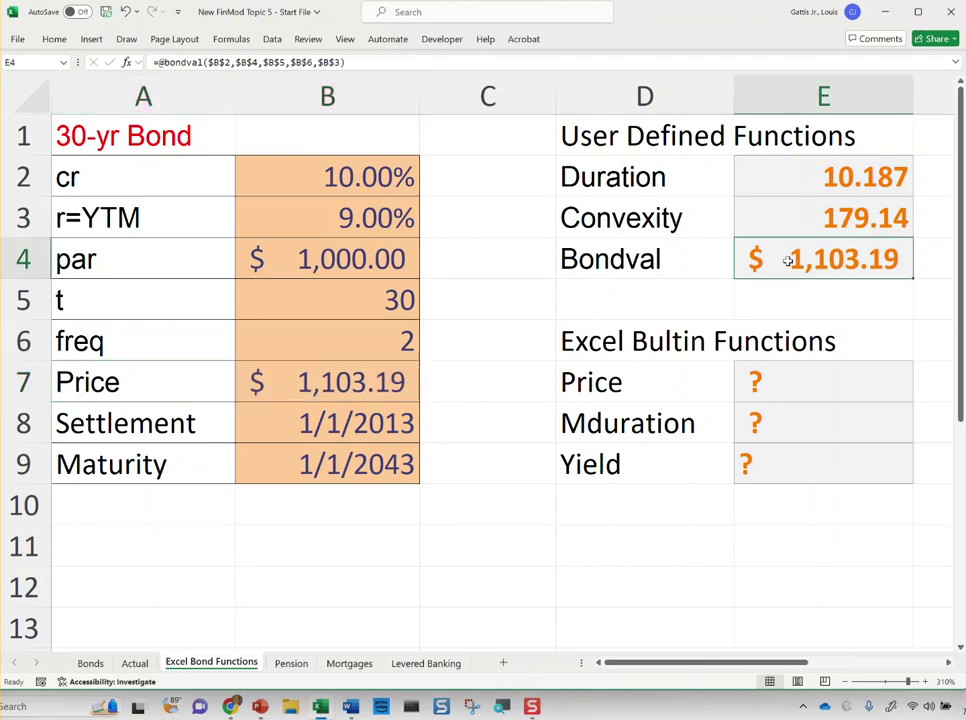
key("F2")
key("Escape")
left_click(820, 206)
left_click(845, 181)
key("F2")
key("Escape")
left_click(843, 230)
key("F2")
key("Escape")
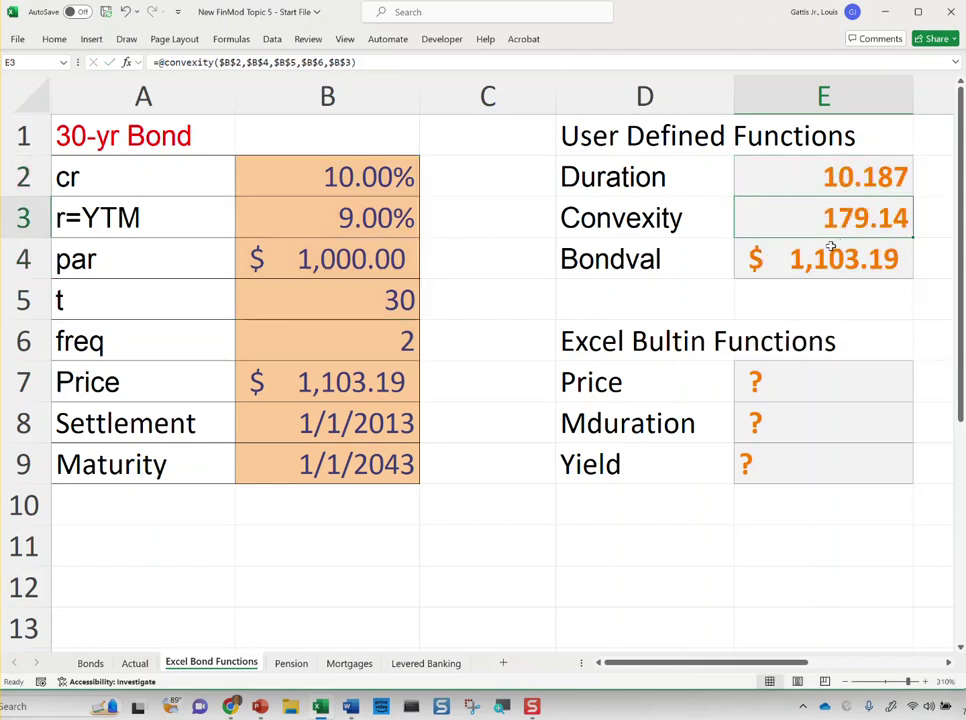
left_click(830, 252)
key("F2")
key("Escape")
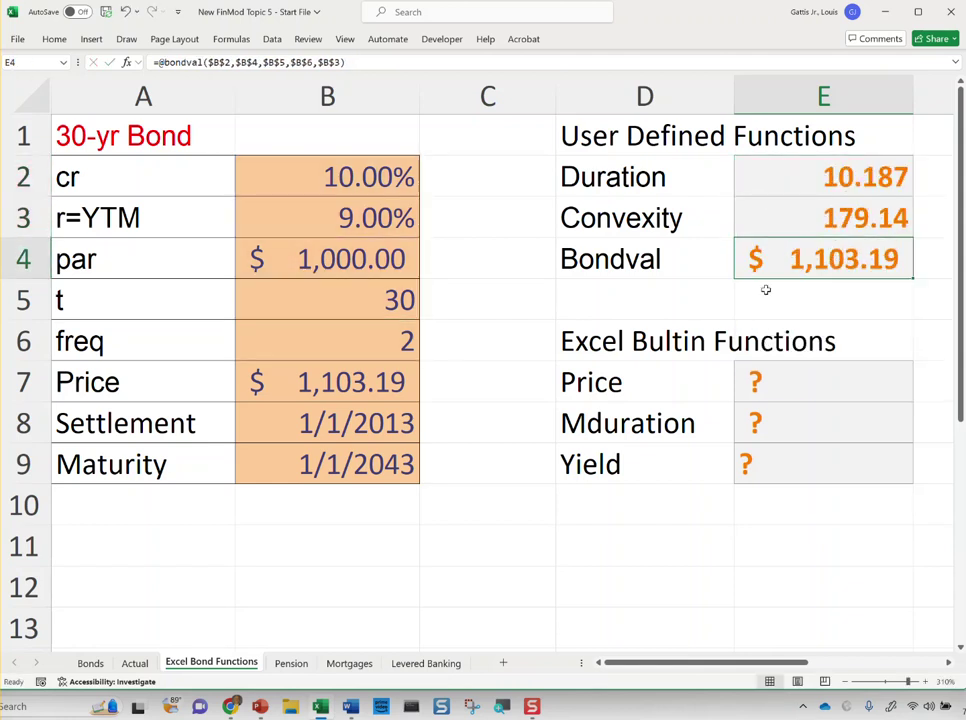
Clear the placeholder in E7 beside the built-in Price label and insert the PRICE function there.
left_click(794, 391)
key("Delete")
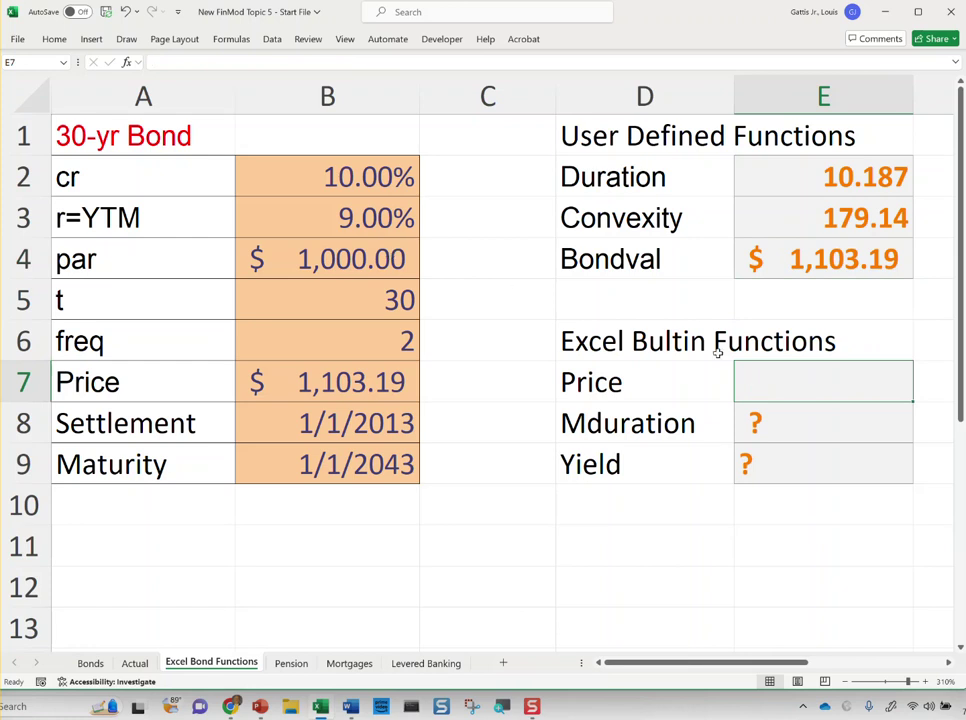
left_click(128, 62)
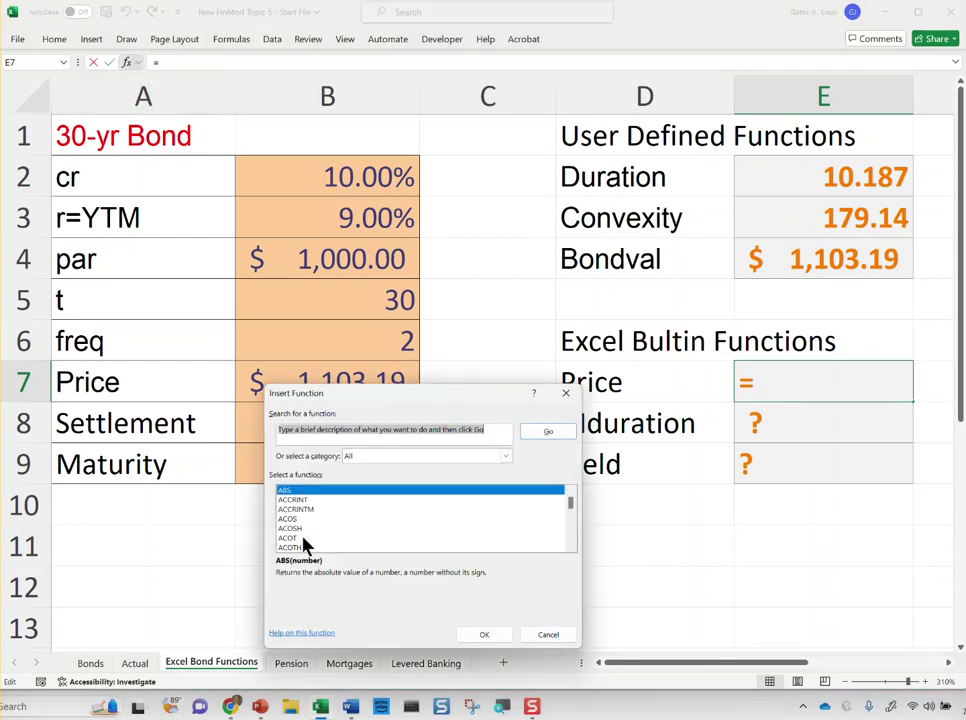
left_click(377, 456)
left_click(377, 456)
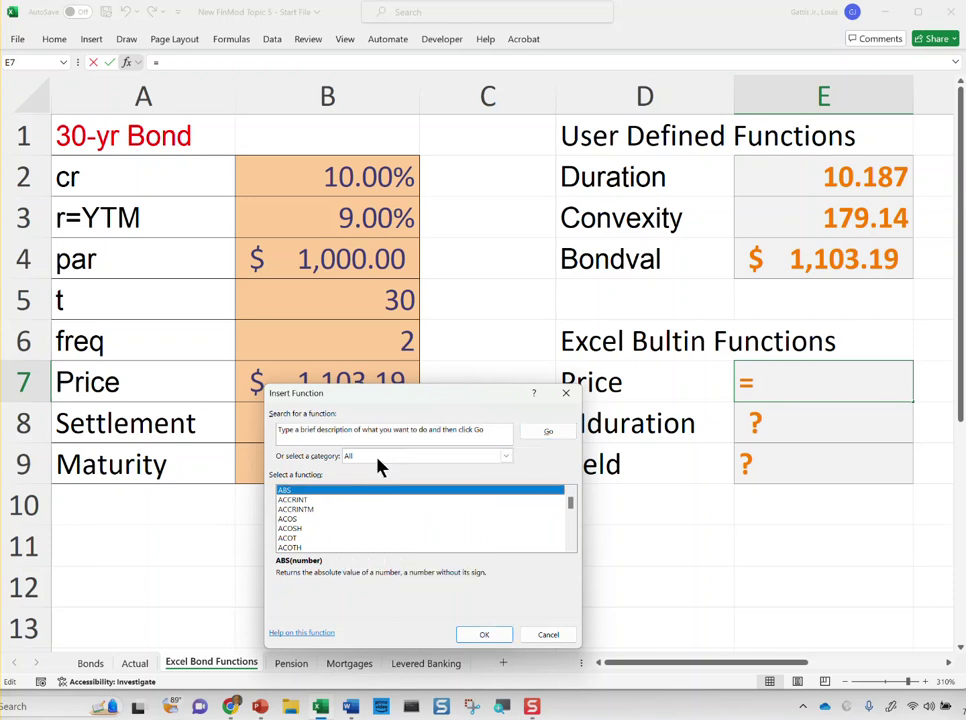
left_click(334, 521)
key("p")
key("r")
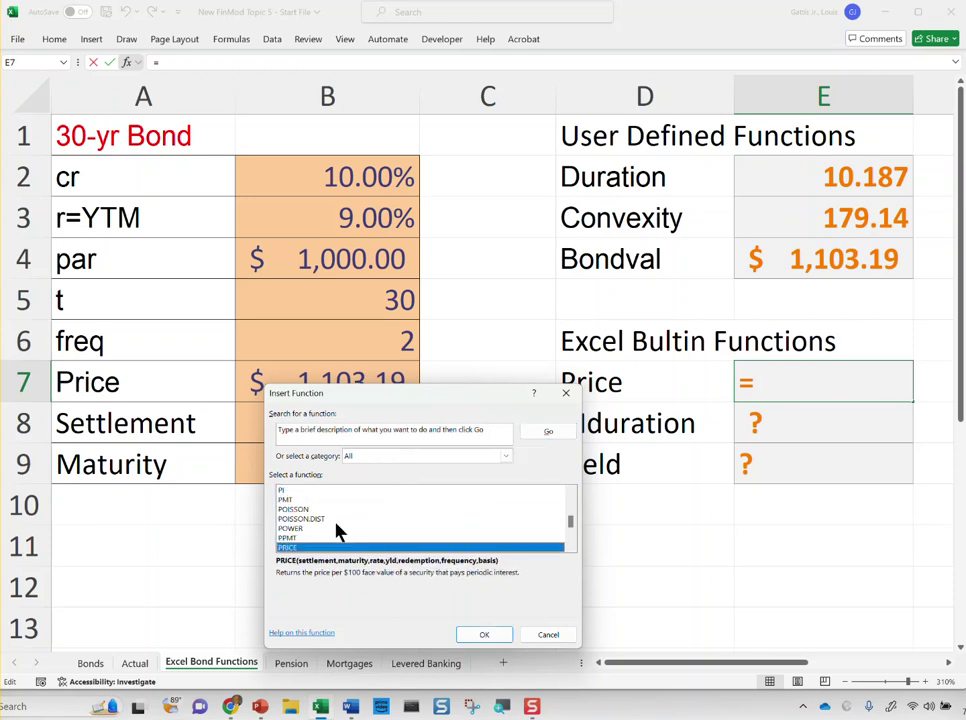
key("Return")
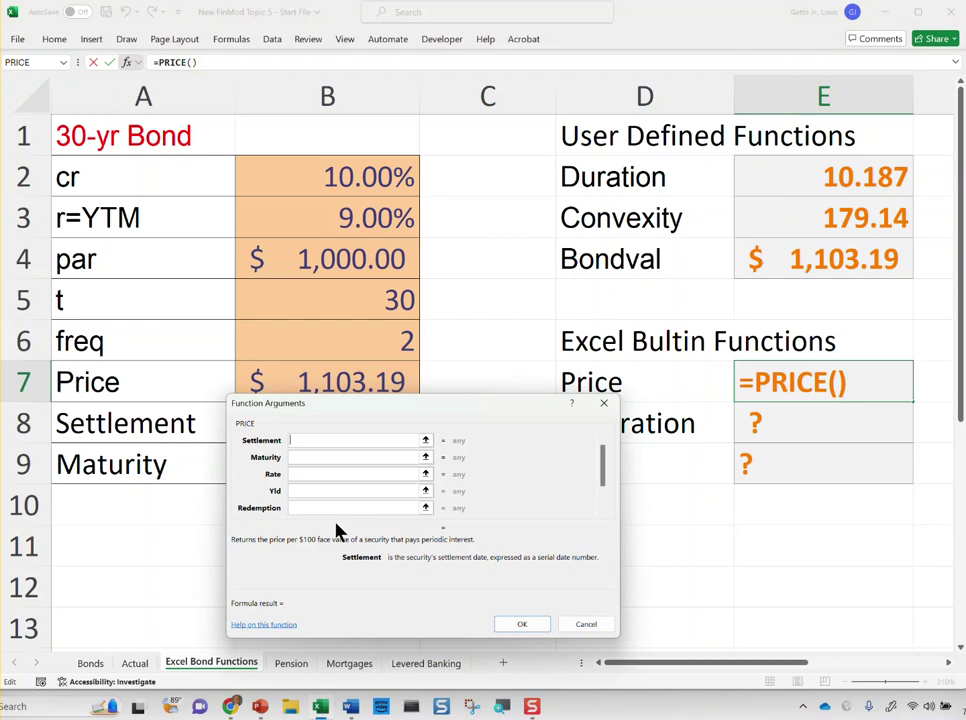
Set the PRICE function's Settlement argument to B8 and its Maturity argument to B9.
left_click_drag(408, 420, 462, 514)
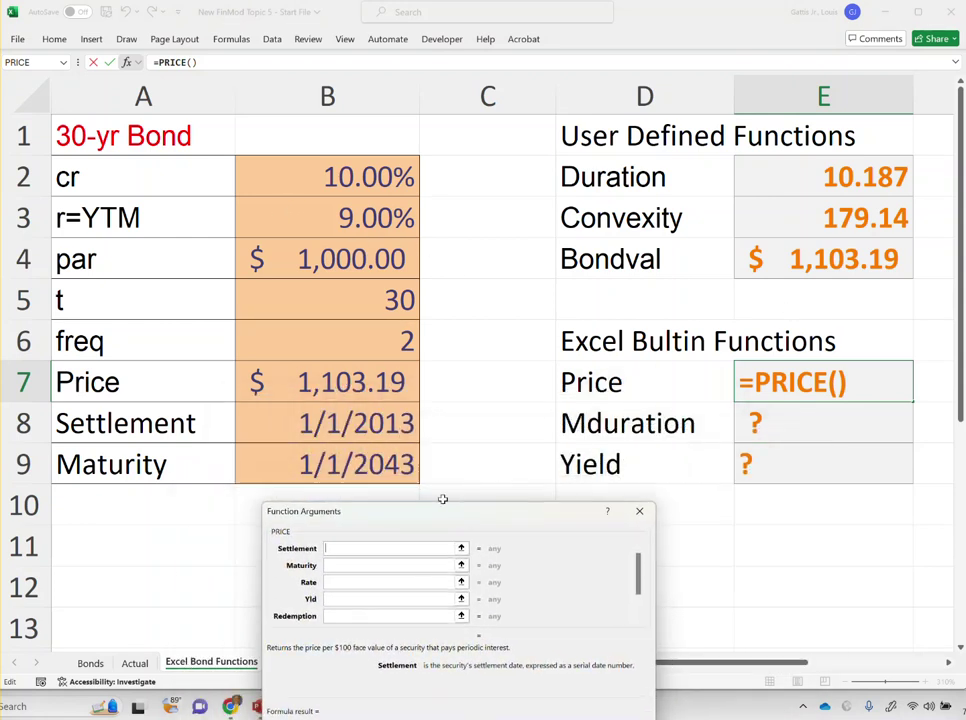
left_click(352, 430)
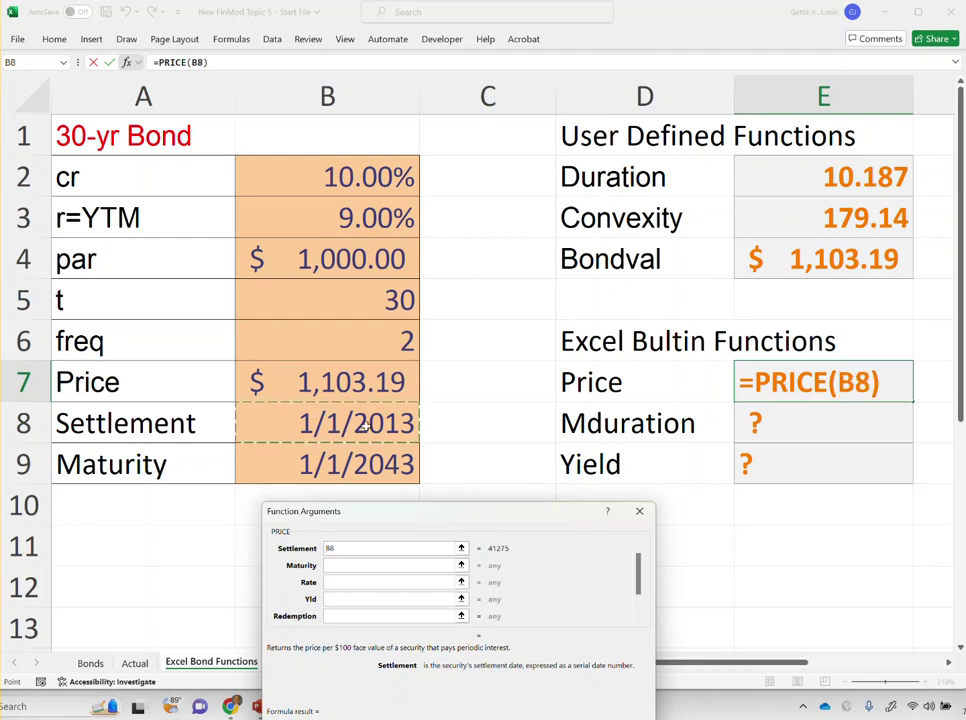
key("Tab")
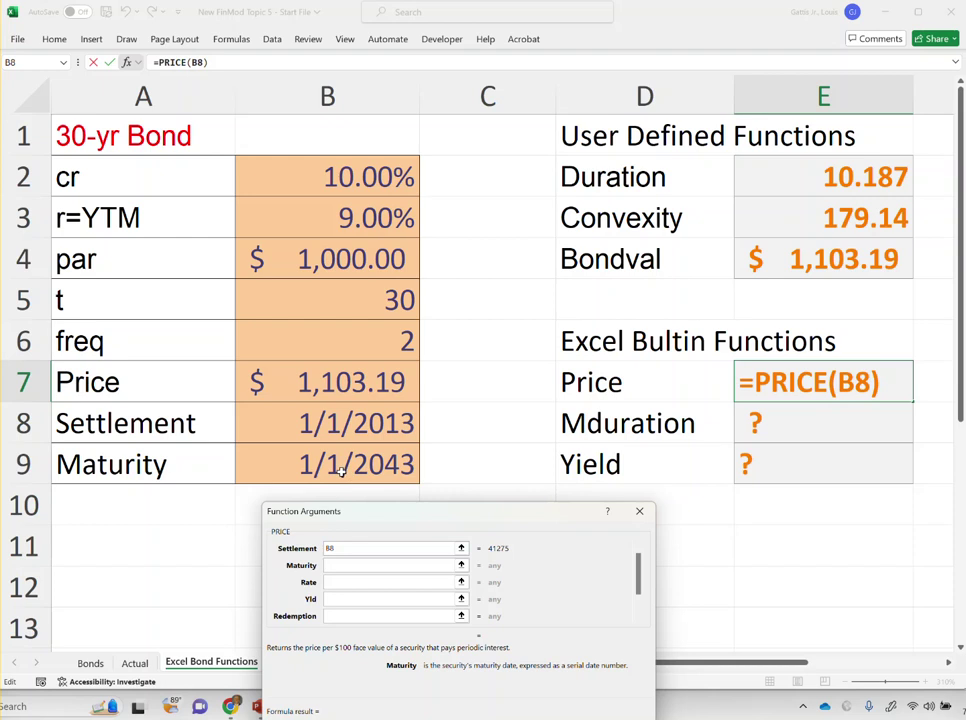
left_click(341, 470)
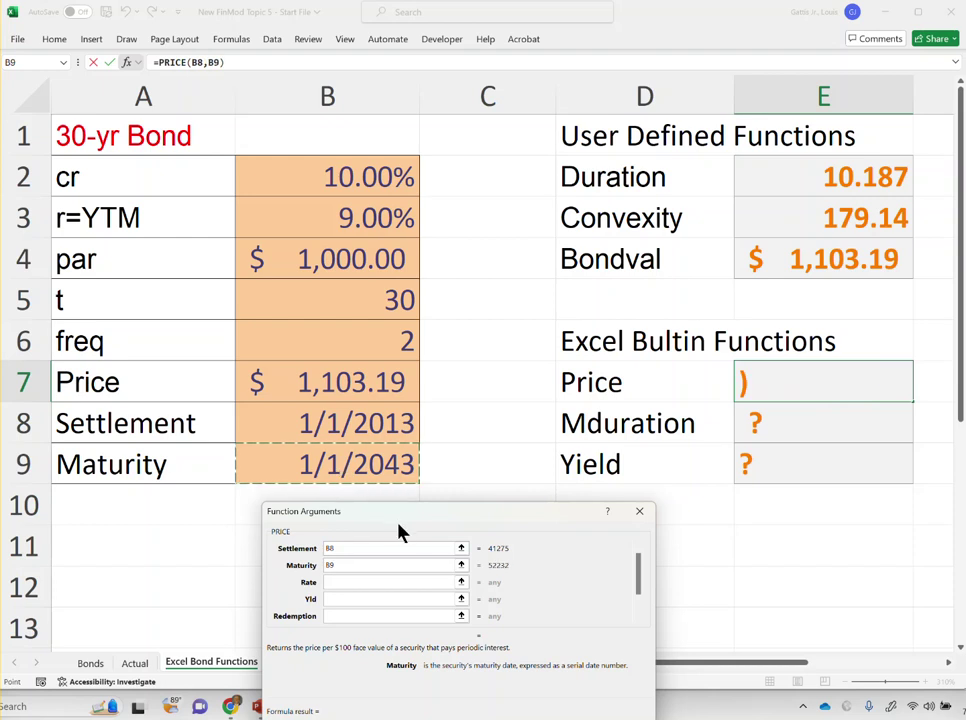
Set the PRICE function's Rate argument to B2, Yld to B3 and Redemption to 100.
left_click(333, 581)
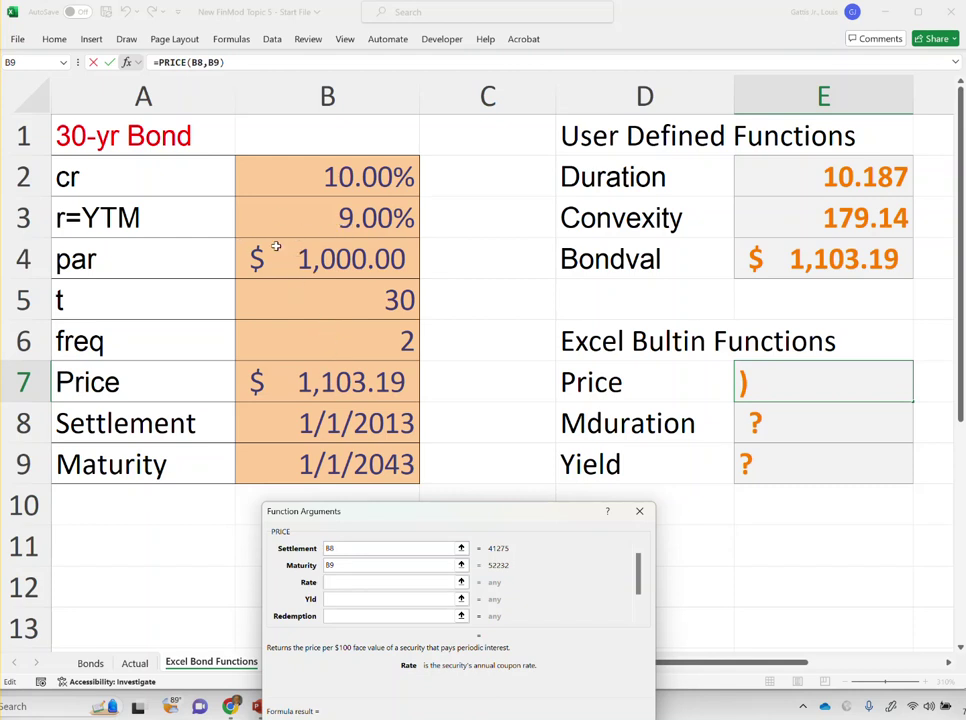
left_click(368, 172)
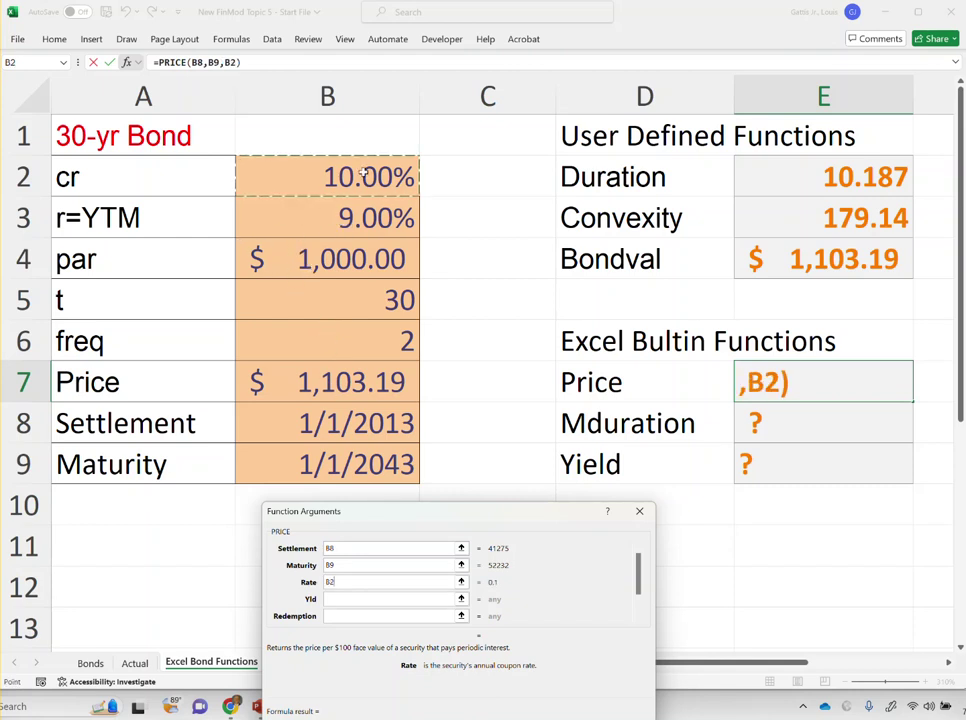
left_click(333, 599)
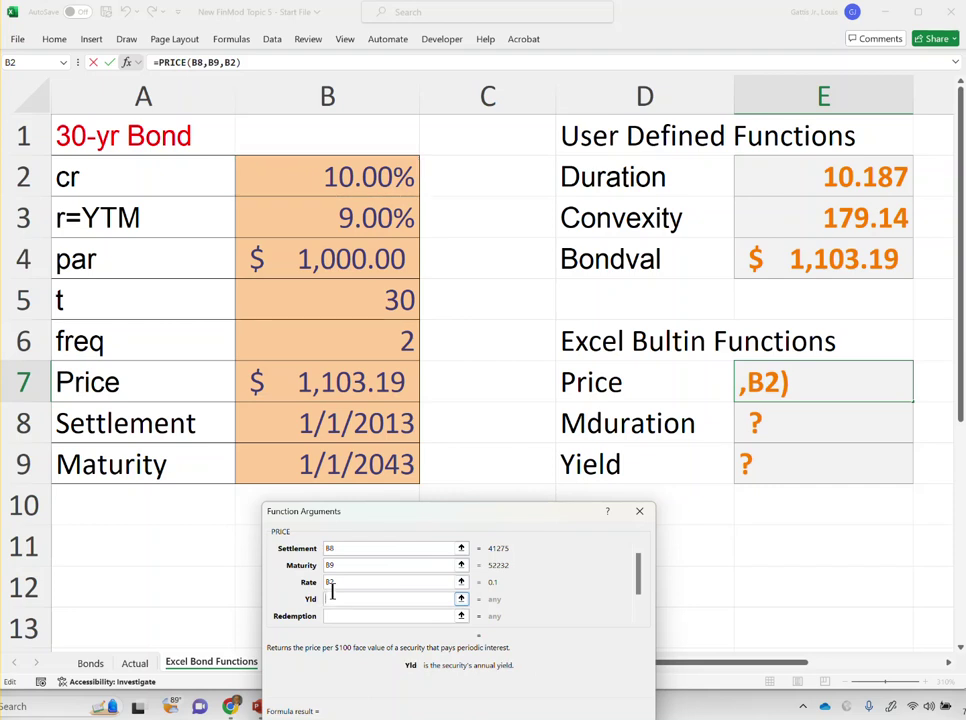
left_click(329, 225)
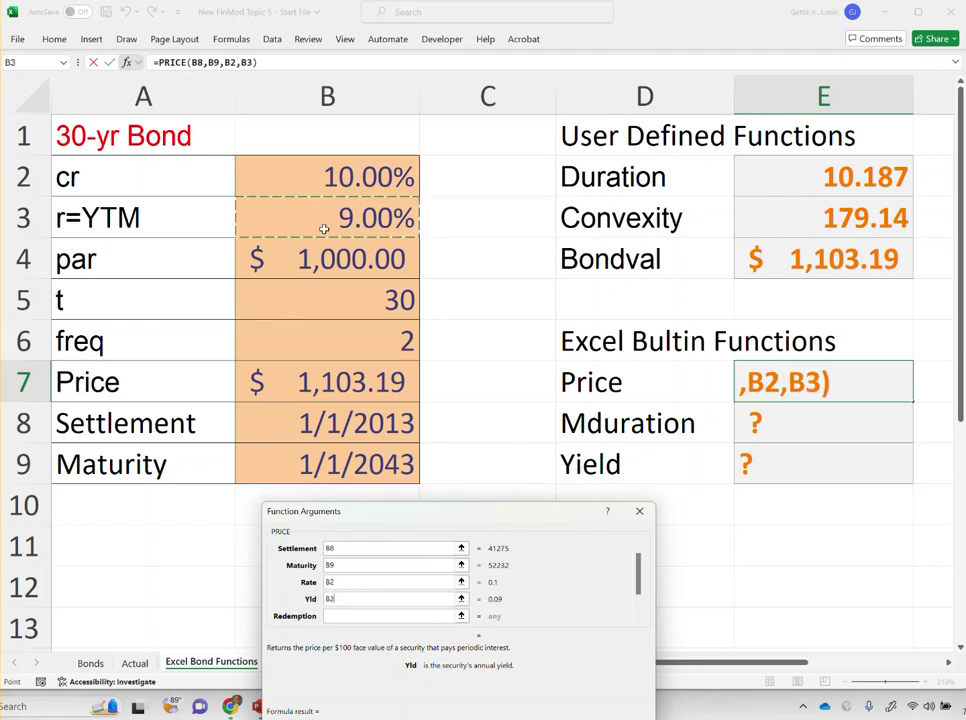
left_click(334, 617)
type("100")
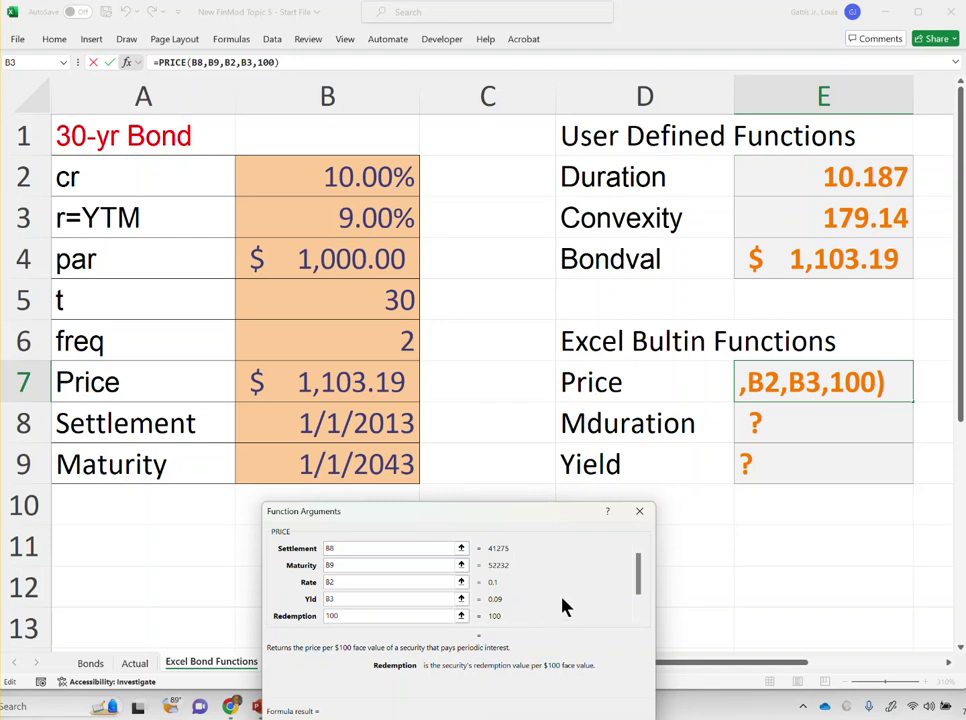
Set the PRICE function's Frequency argument to B6, leave Basis blank, and accept the formula in E7.
scroll(567, 600, "down", 1)
left_click_drag(640, 580, 630, 600)
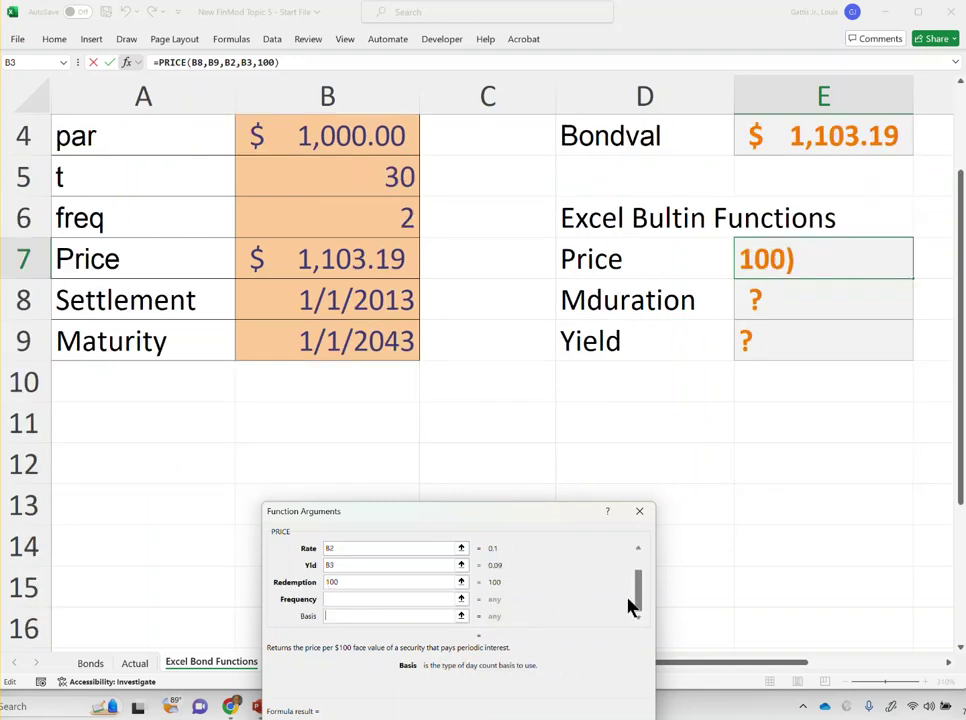
left_click(362, 602)
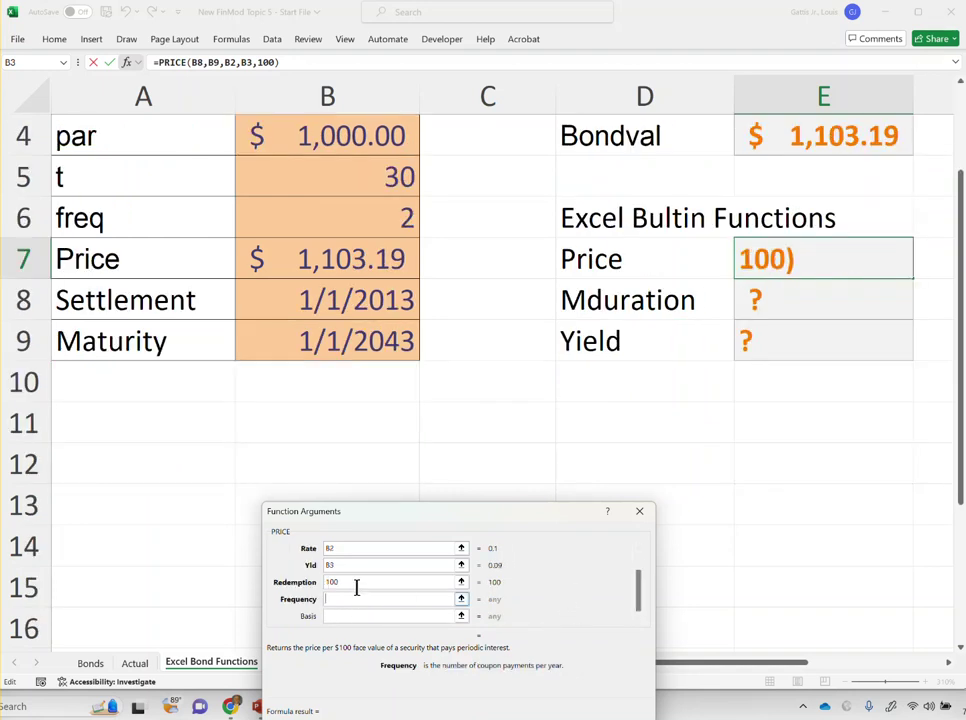
left_click(366, 214)
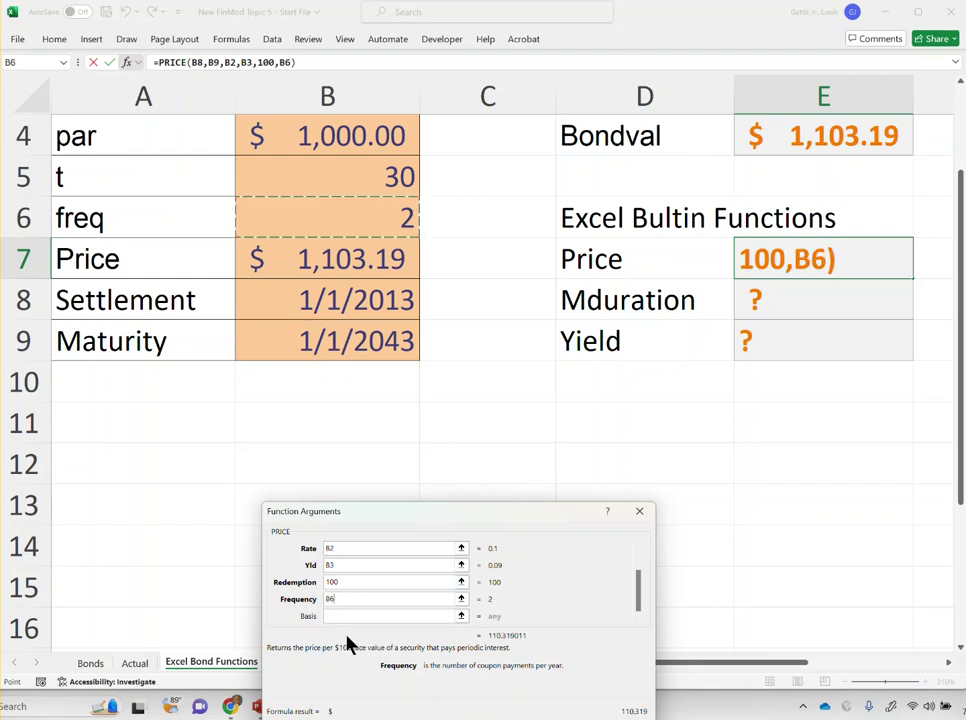
left_click_drag(441, 521, 373, 398)
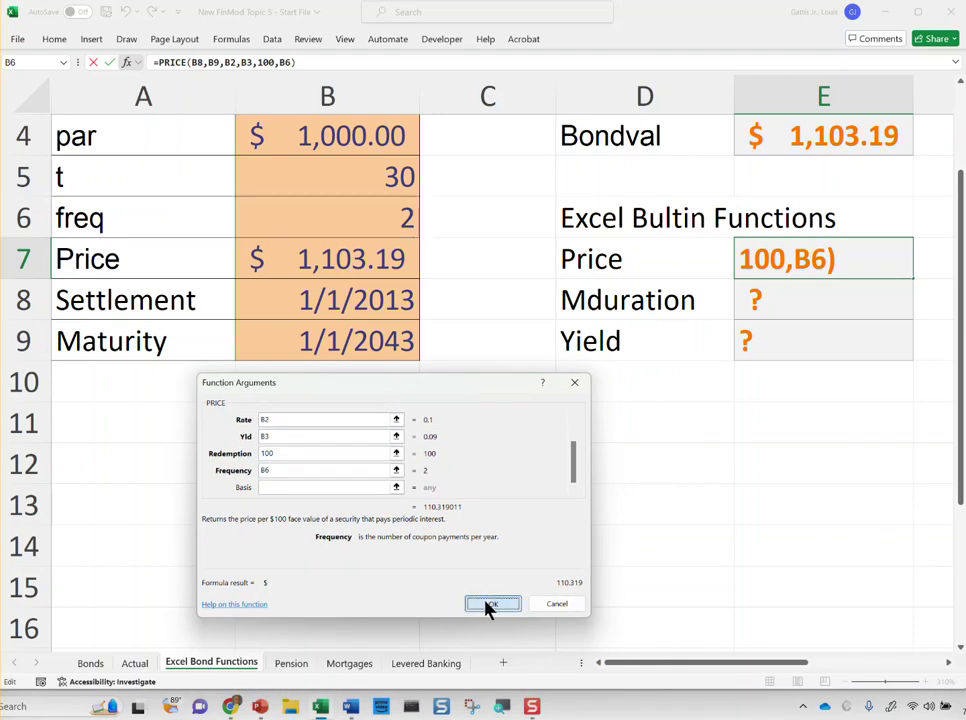
left_click(486, 607)
scroll(828, 374, "up", 1)
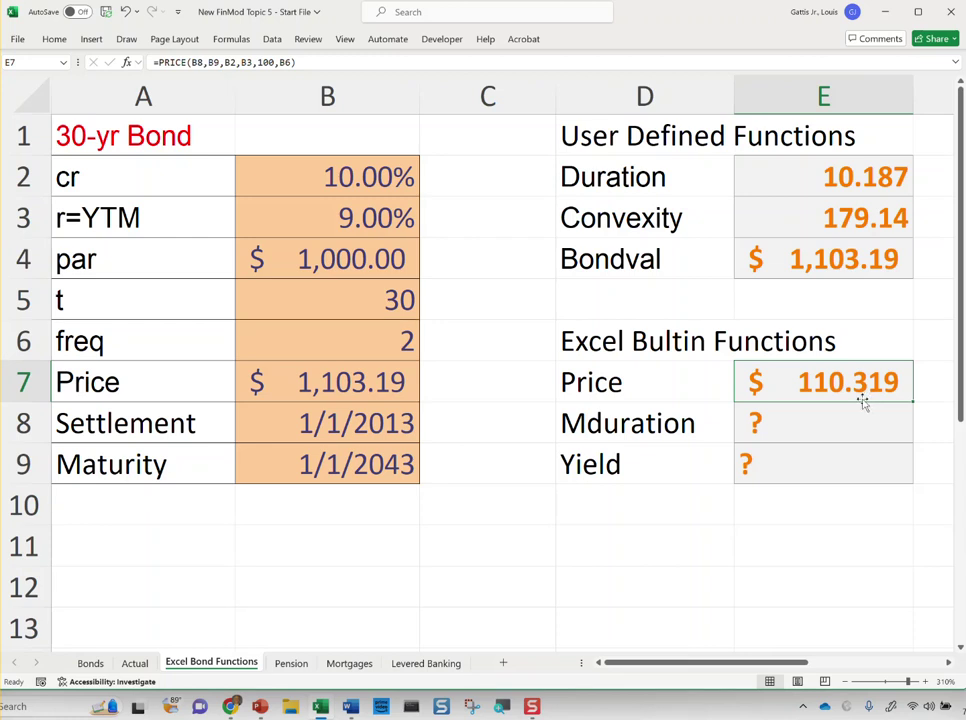
Compare the par value in B4 and the Bondval result in E4 with the PRICE result in E7.
left_click(313, 262)
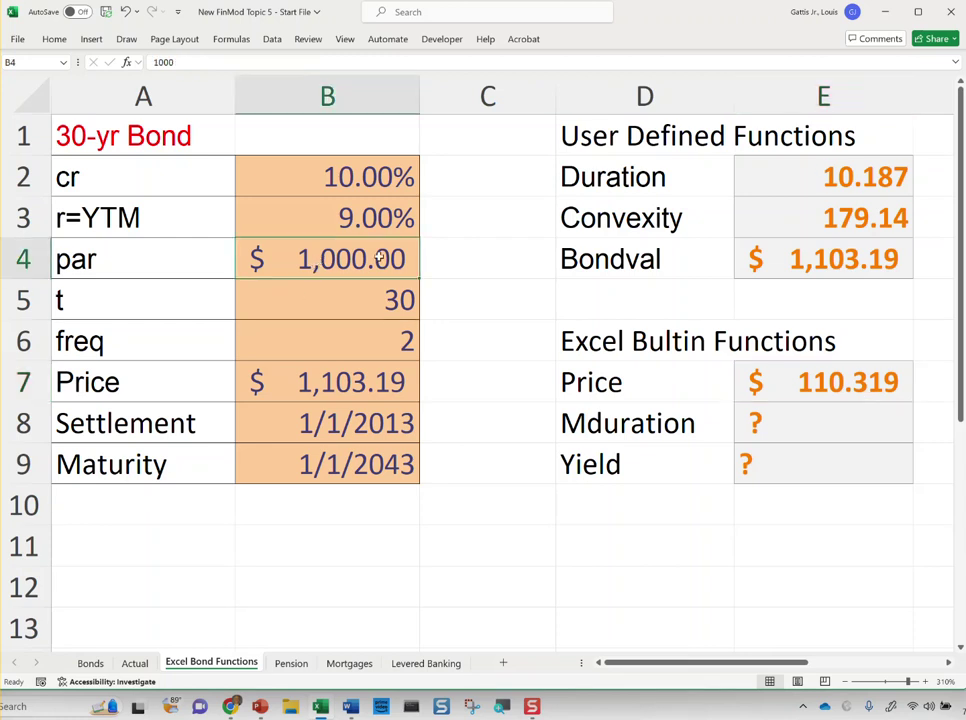
left_click(849, 262)
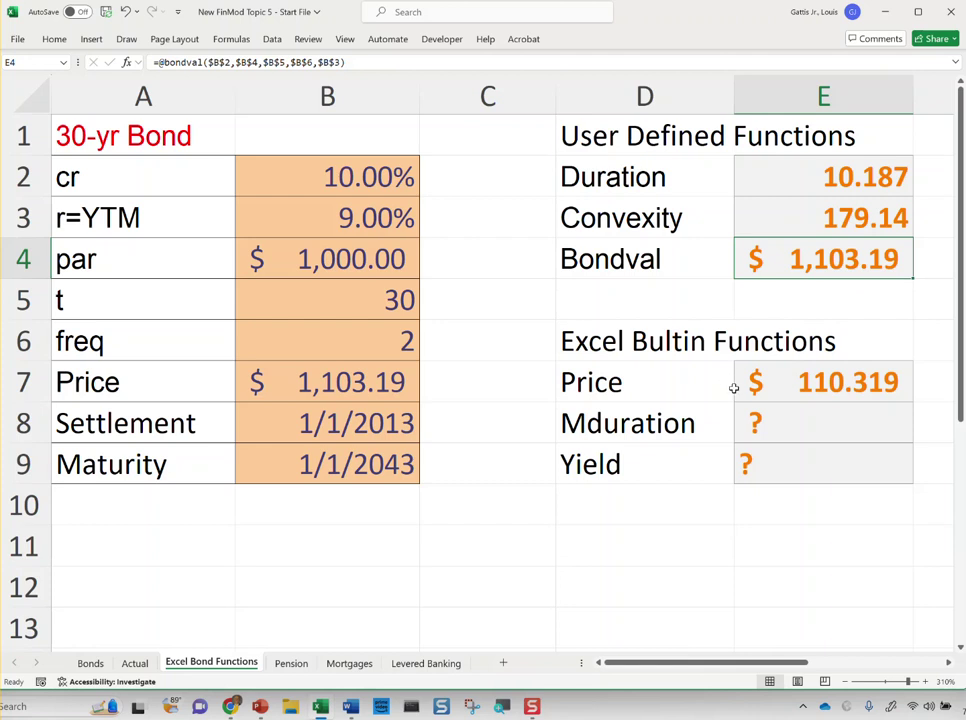
left_click(806, 384)
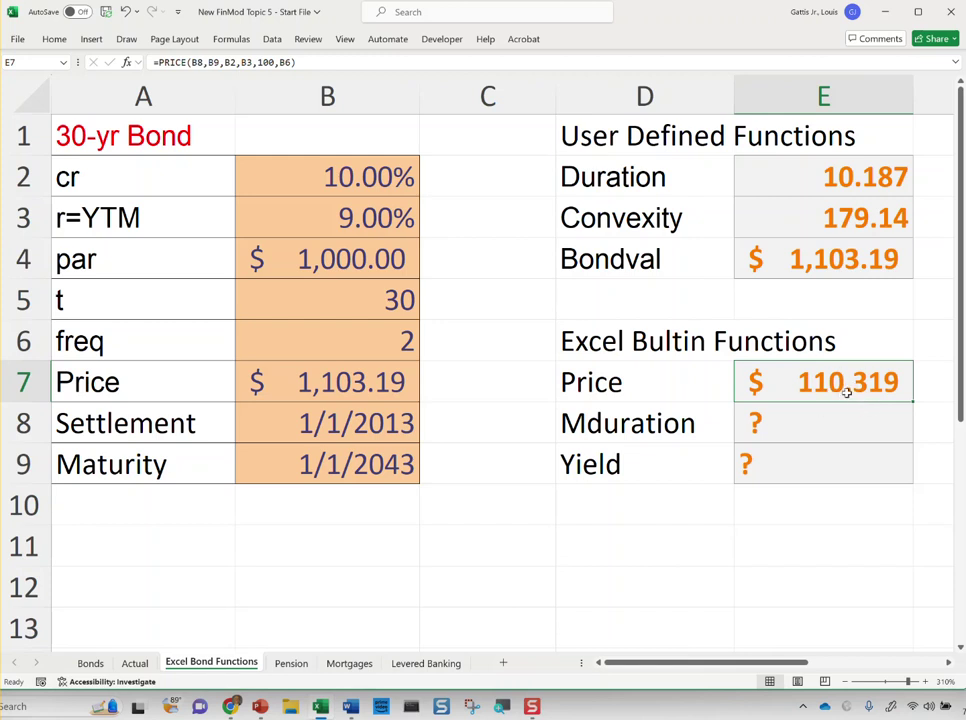
Enter the formula =E7/100*B4 in E11 to scale the PRICE result to the bond's par value.
left_click(818, 537)
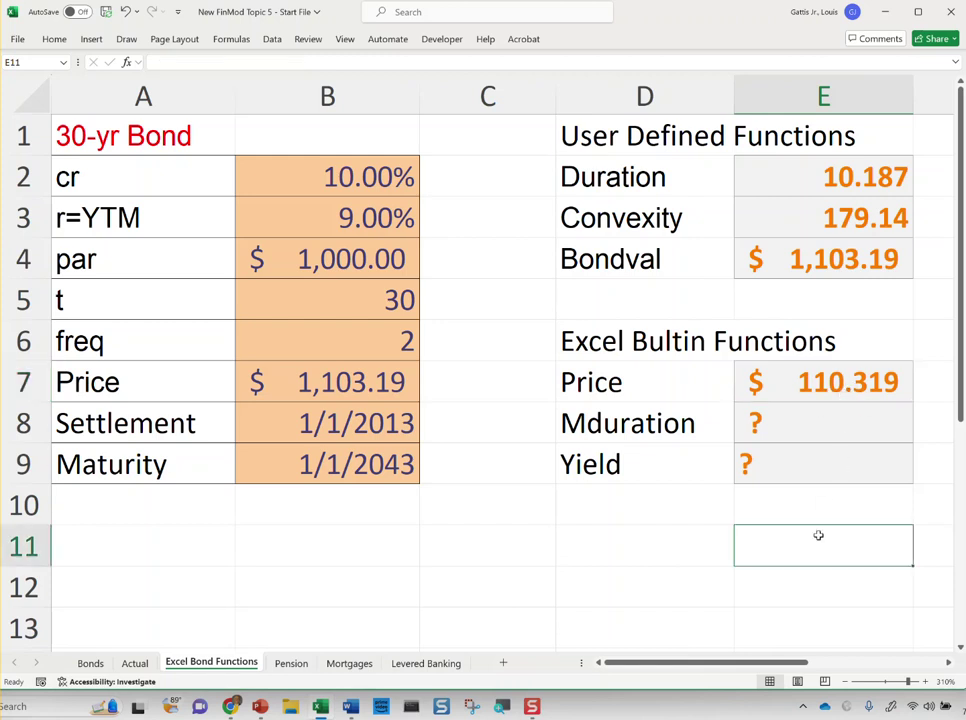
type("=")
key("Up")
key("Up")
key("Up")
key("Up")
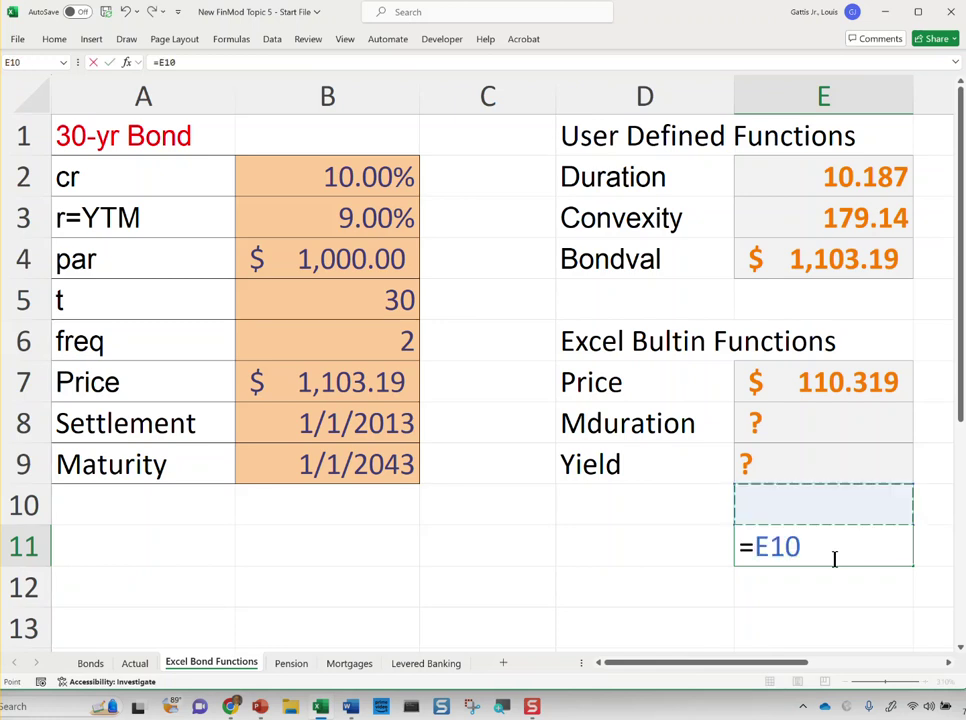
type("/100")
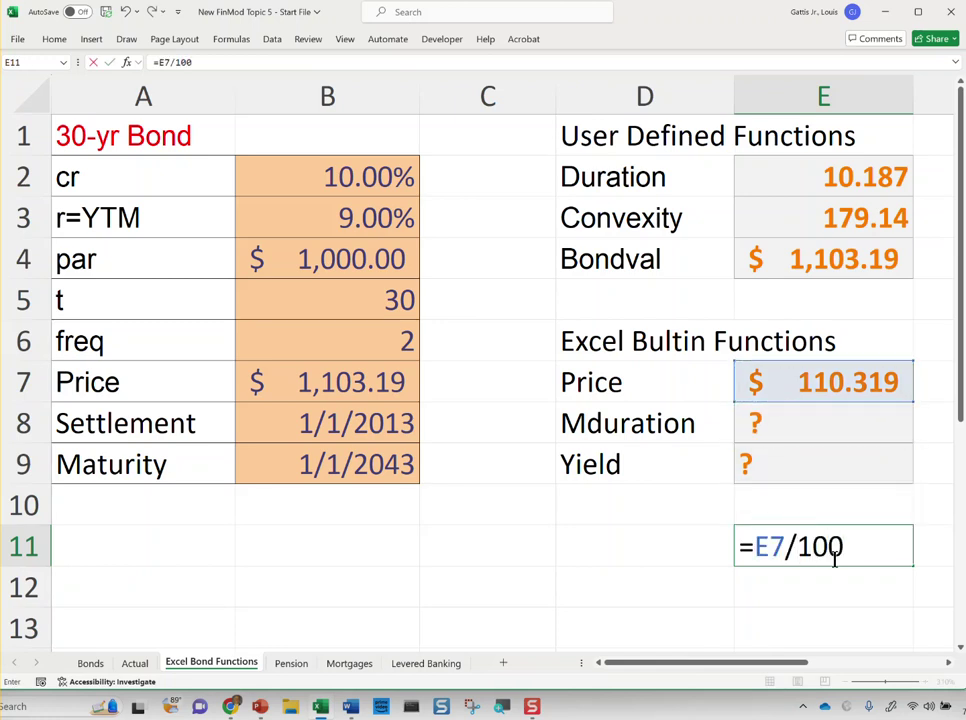
type("*")
key("Up")
key("Up")
key("Up")
key("Up")
key("Up")
key("Up")
key("Left")
key("Left")
key("Left")
key("Up")
key("Return")
key("Up")
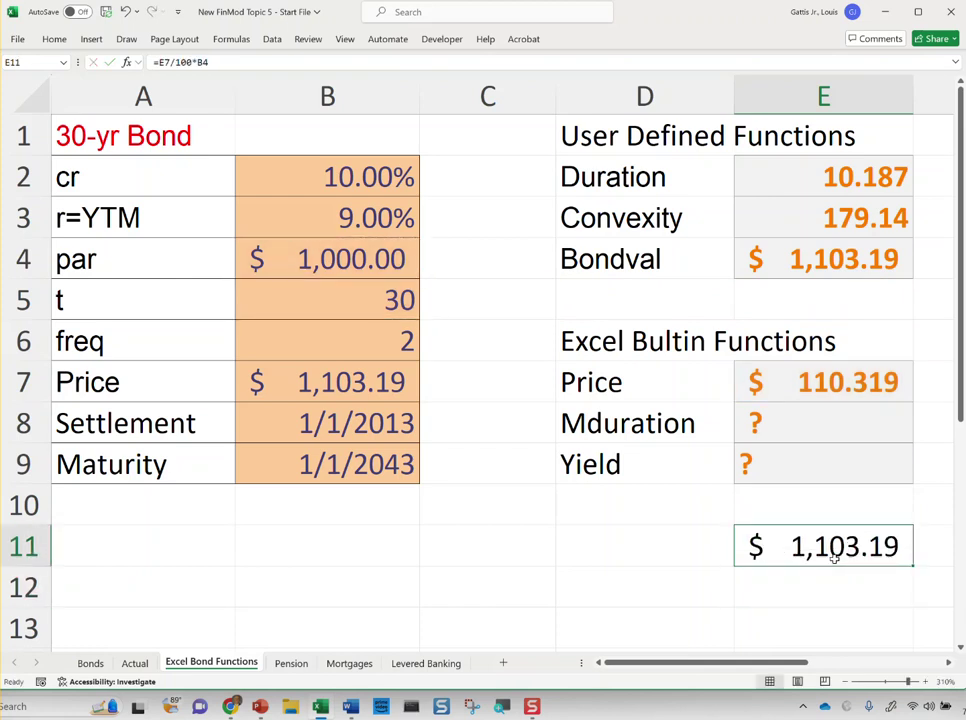
Compare the Bondval result in E4 with the scaled bond price in E11.
key("Up")
key("Up")
key("Up")
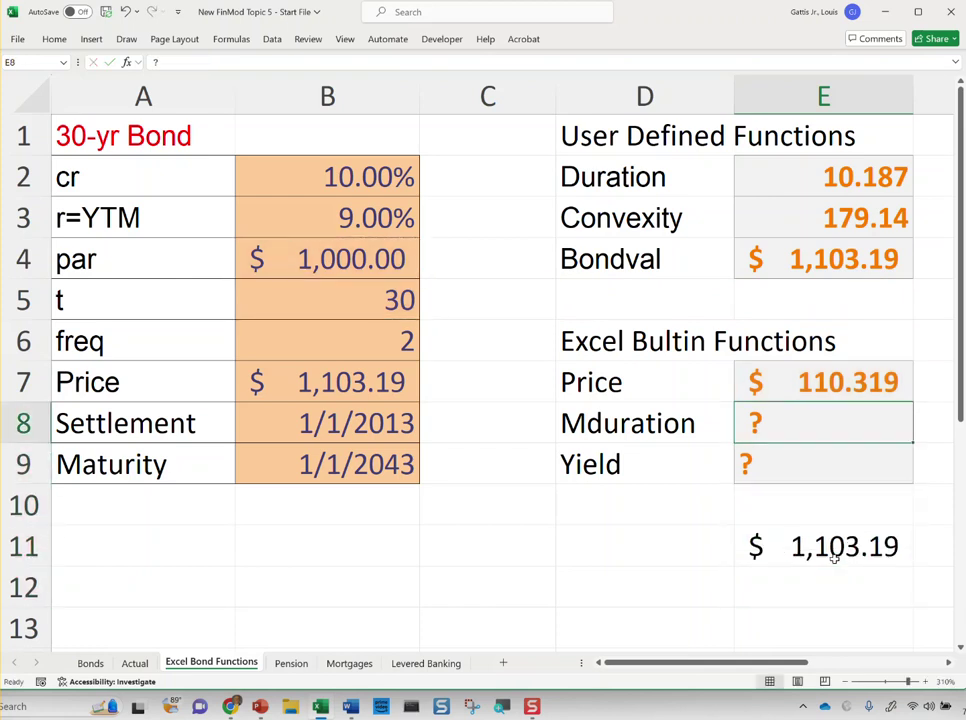
left_click(836, 271)
left_click(868, 553)
Insert the built-in MDURATION function in cell E8 and open its arguments.
left_click(818, 430)
left_click(126, 62)
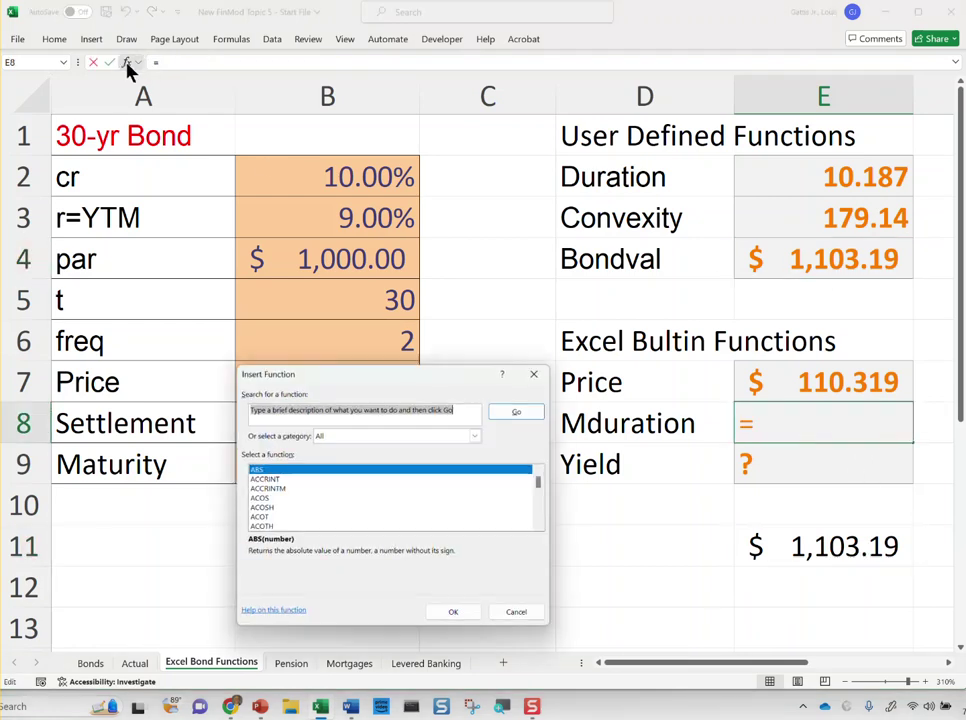
left_click(298, 489)
key("m")
key("d")
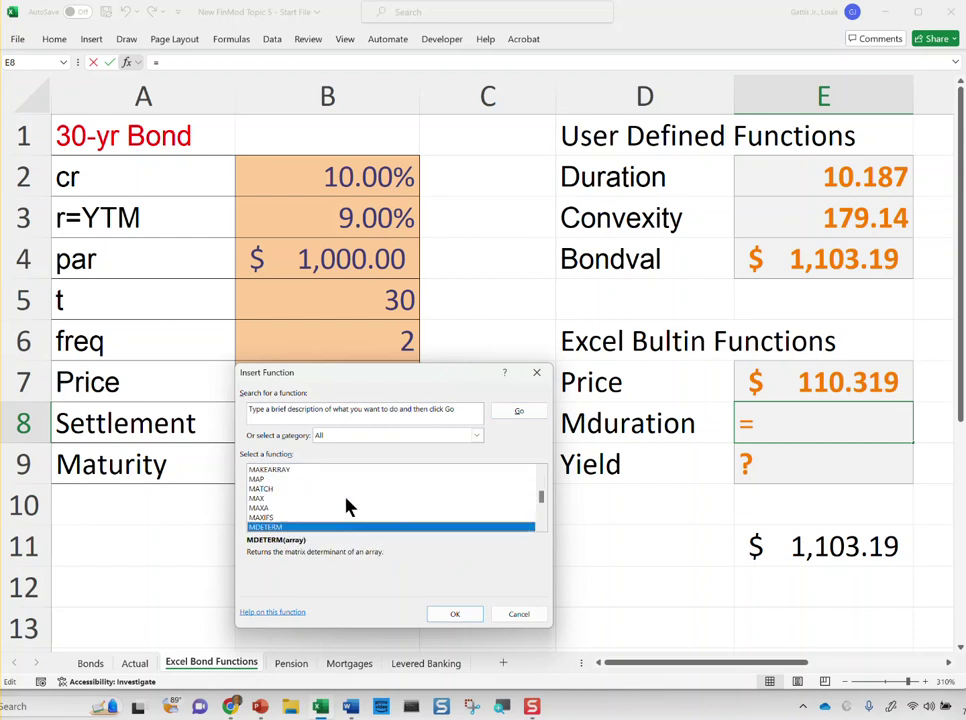
key("u")
key("Down")
key("Up")
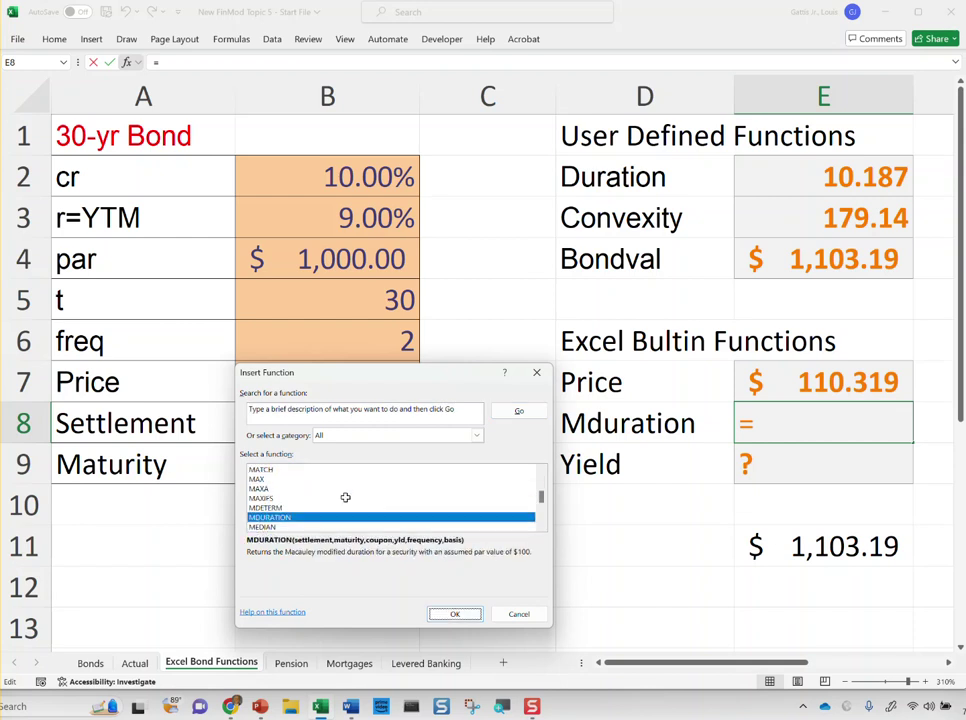
key("Return")
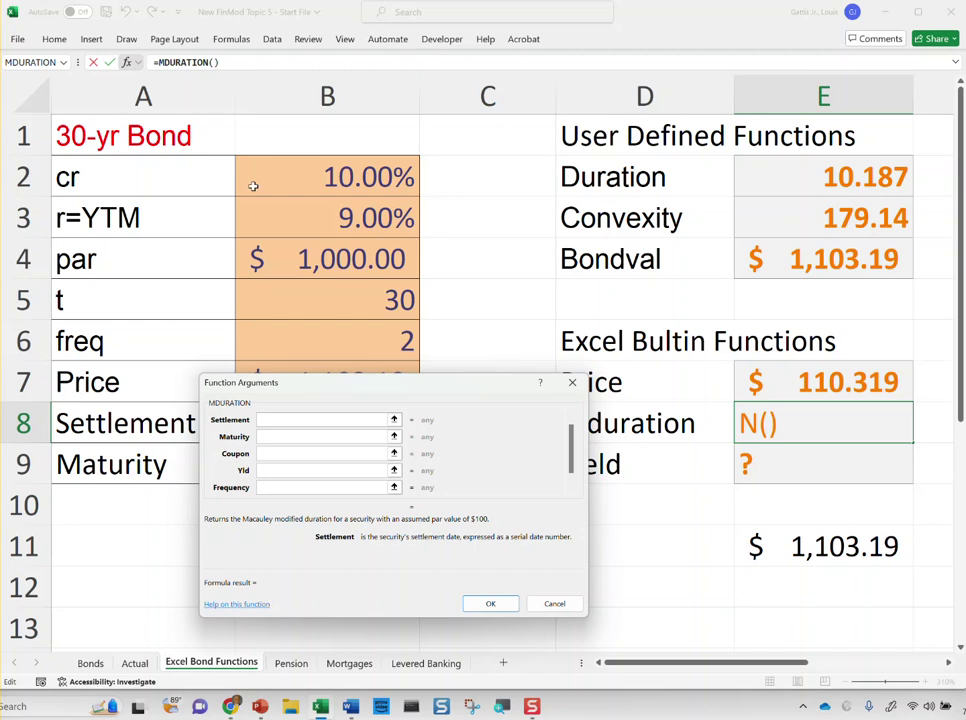
Set the MDURATION function's Settlement argument to B8 and Maturity to B9.
scroll(317, 272, "down", 2)
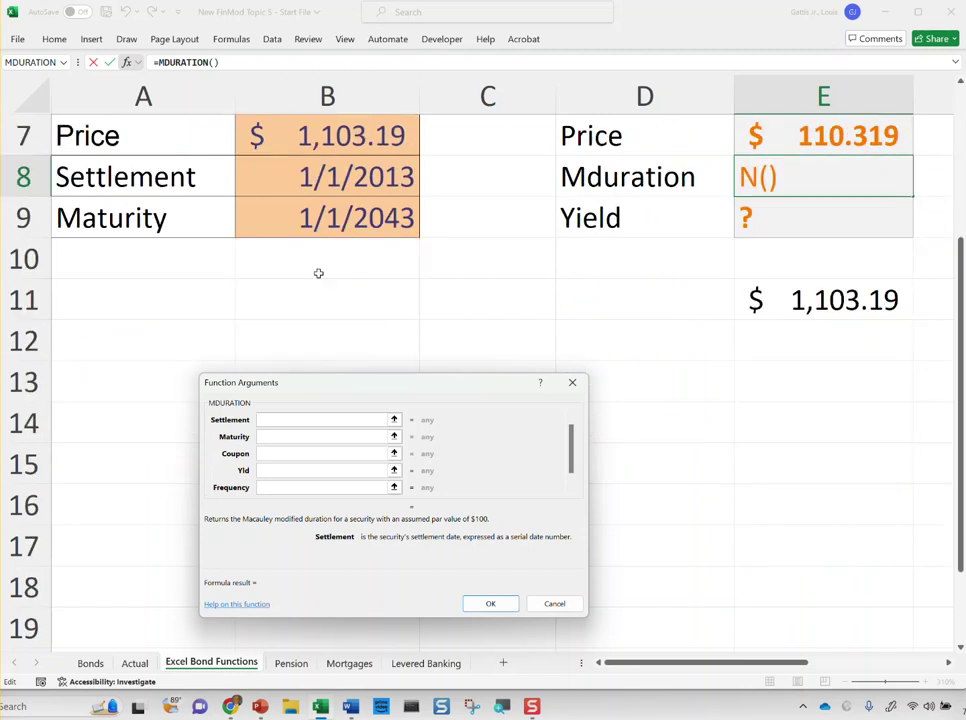
scroll(319, 273, "up", 1)
left_click(309, 298)
key("Tab")
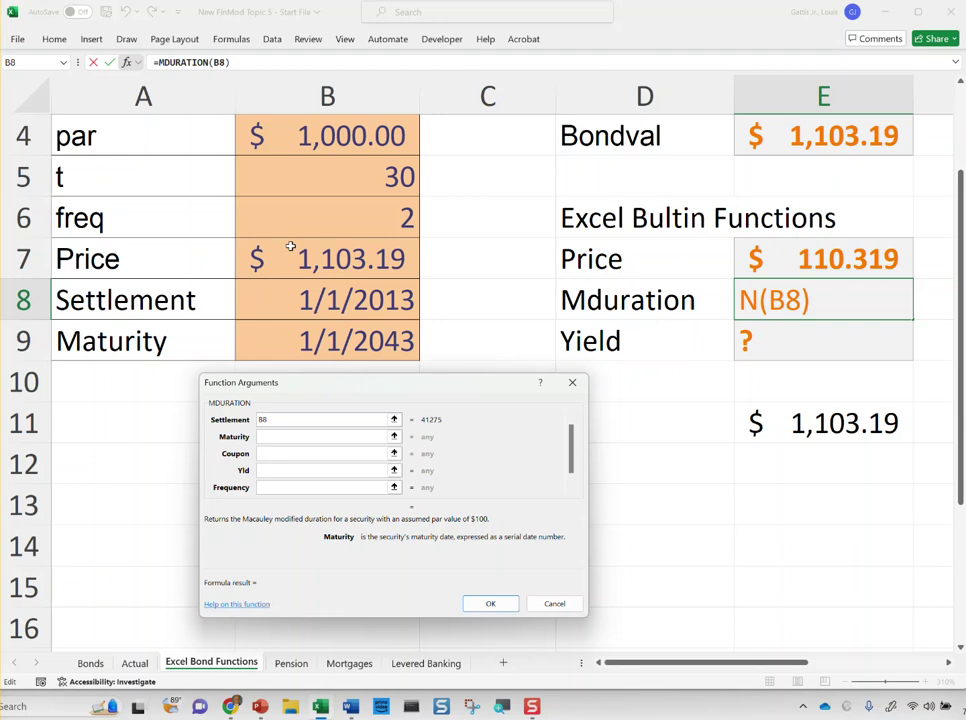
left_click(322, 340)
key("Tab")
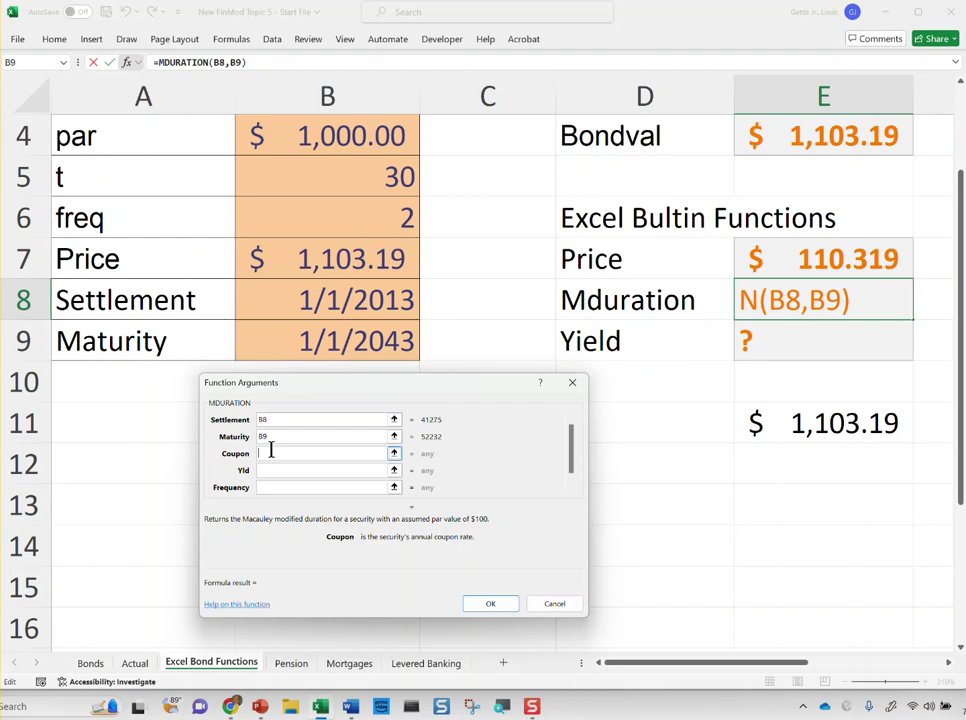
Set the MDURATION function's Coupon argument to B2 and Yld to B3.
scroll(254, 220, "up", 1)
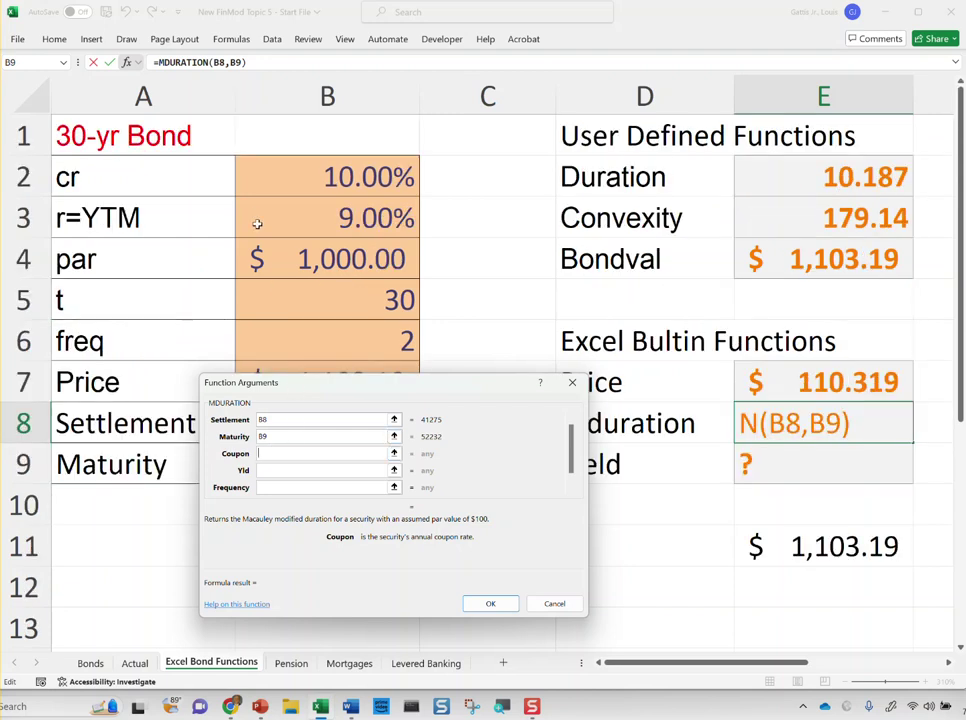
left_click(305, 176)
left_click(274, 471)
left_click(317, 216)
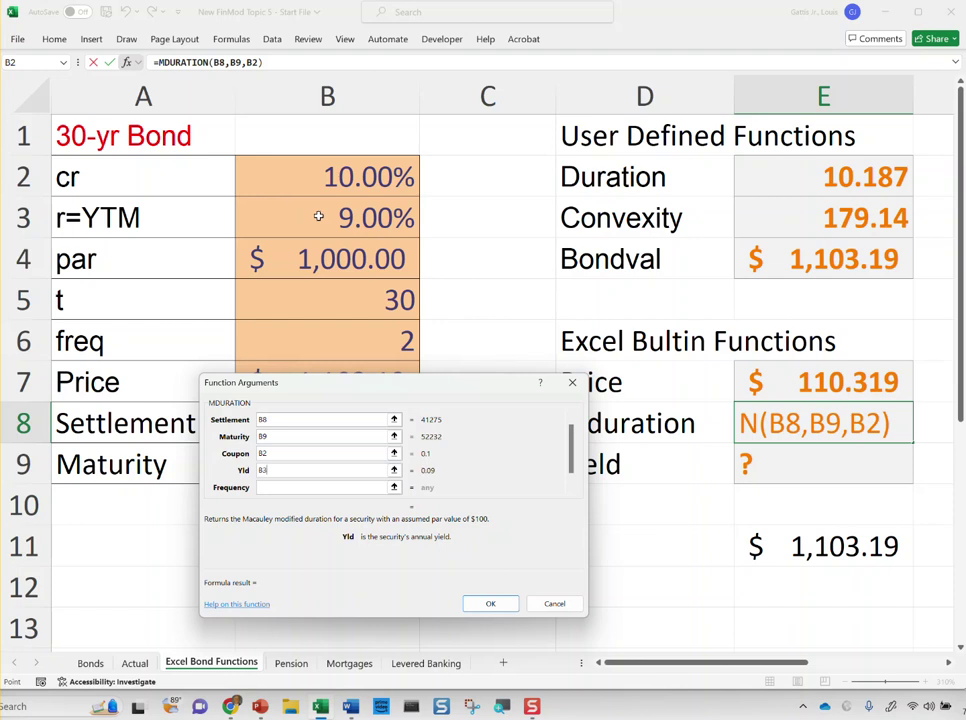
Set the MDURATION function's Frequency argument to B6, leave Basis blank, and accept the formula in E8.
left_click(266, 487)
left_click(366, 343)
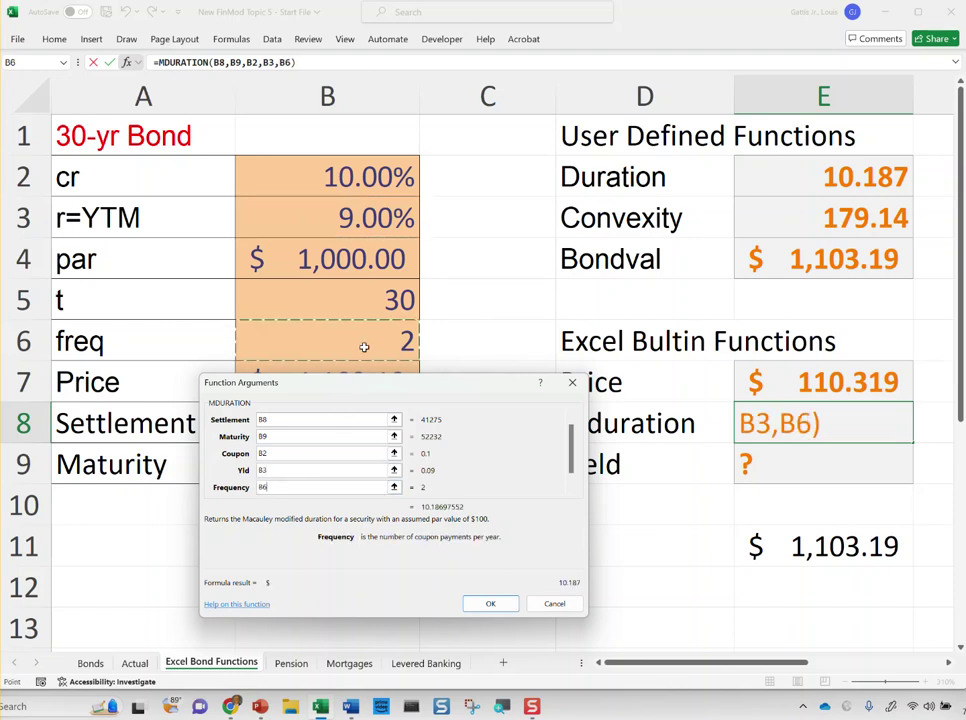
scroll(265, 437, "down", 1)
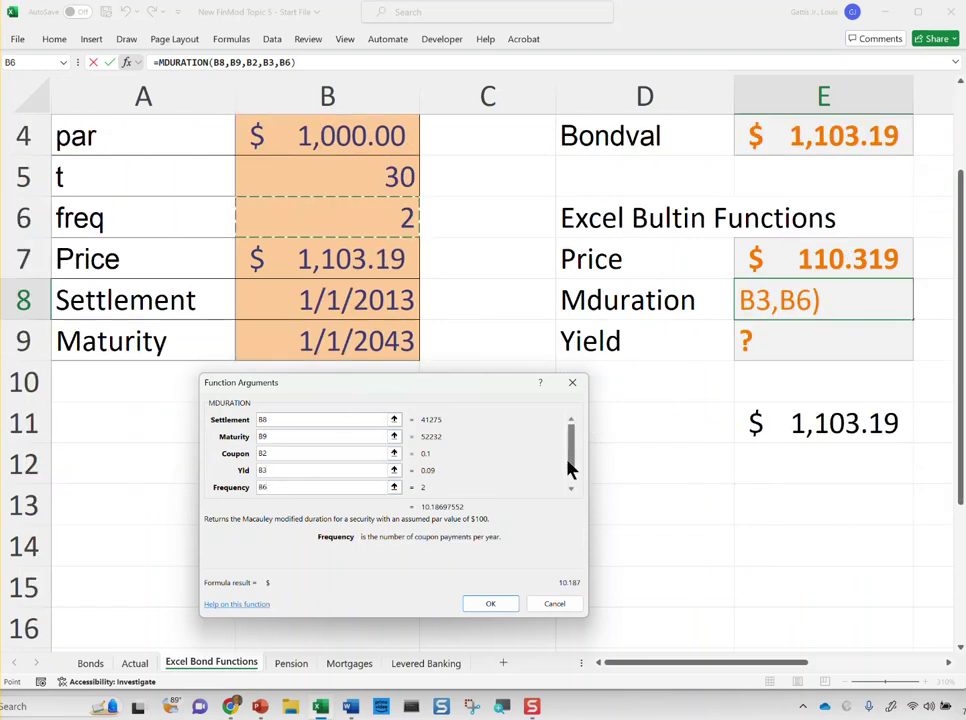
key("Tab")
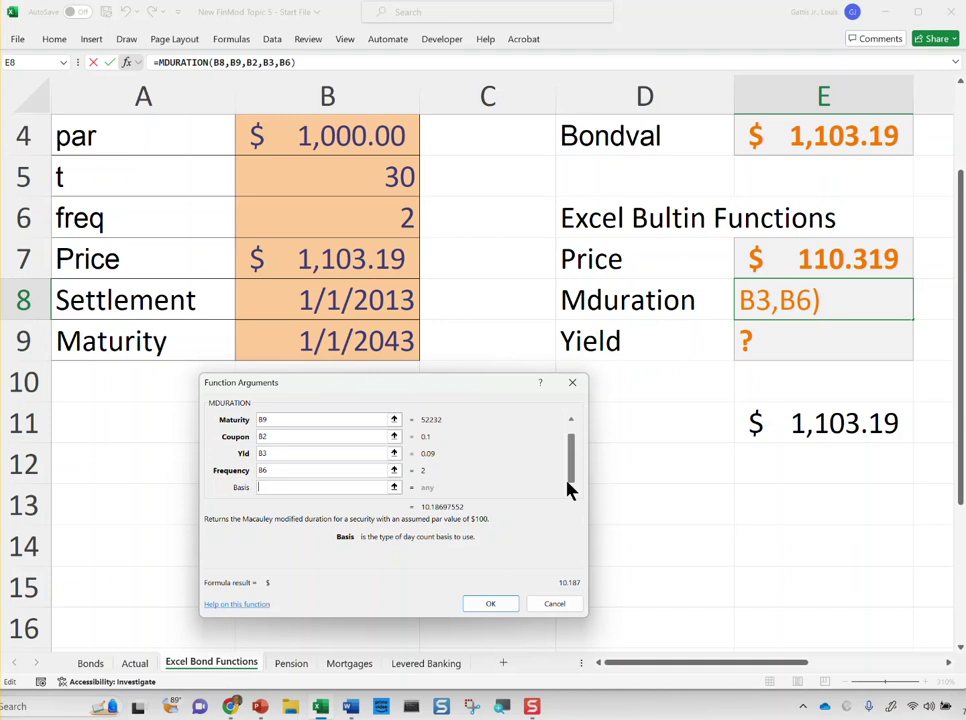
left_click(502, 614)
Compare the user-defined duration in E2 with the MDURATION result in E8 and review the E8 formula's arguments.
scroll(648, 451, "up", 1)
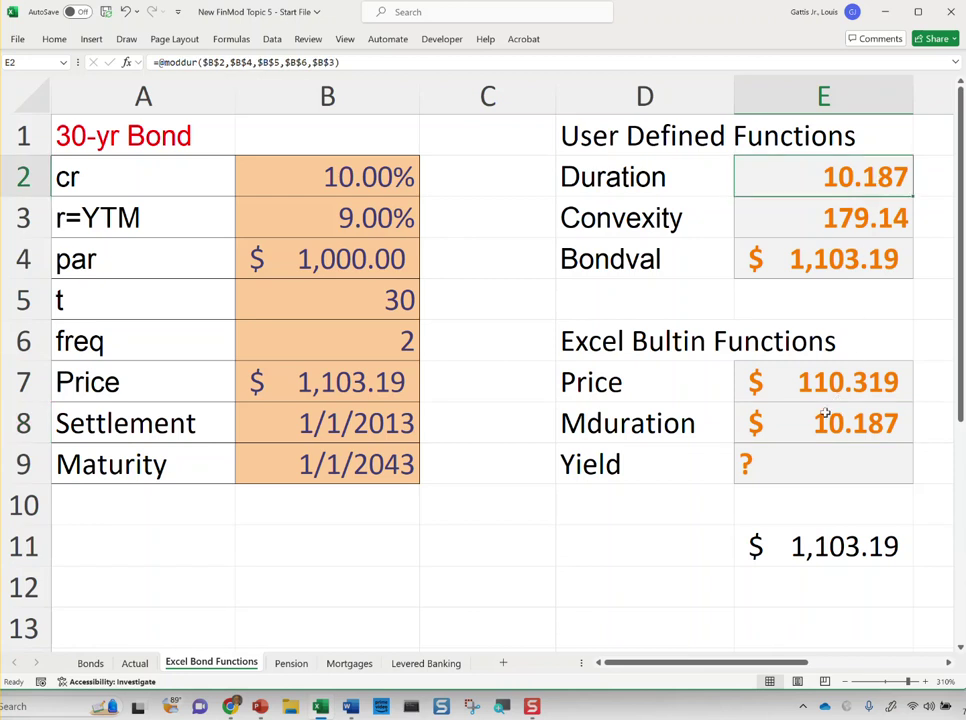
double_click(818, 422)
left_click(610, 430)
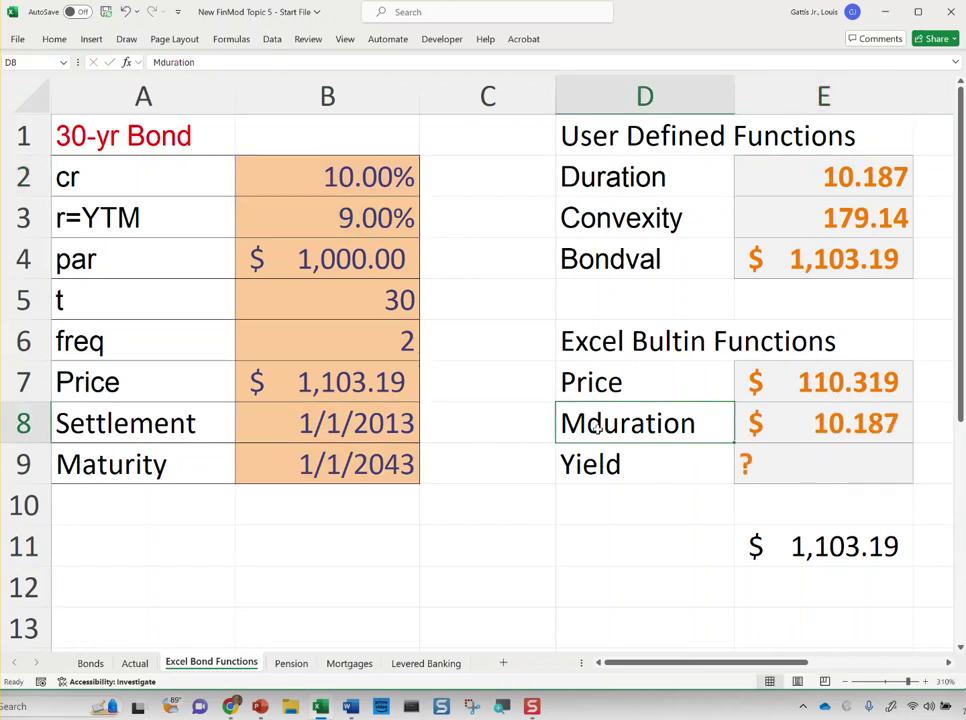
double_click(802, 425)
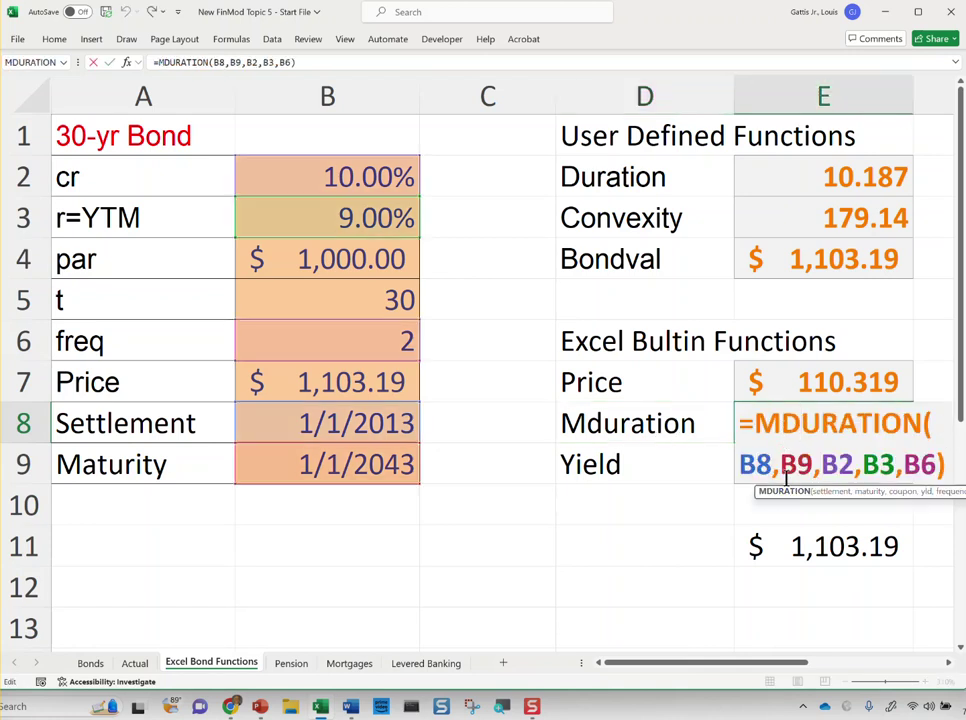
key("Return")
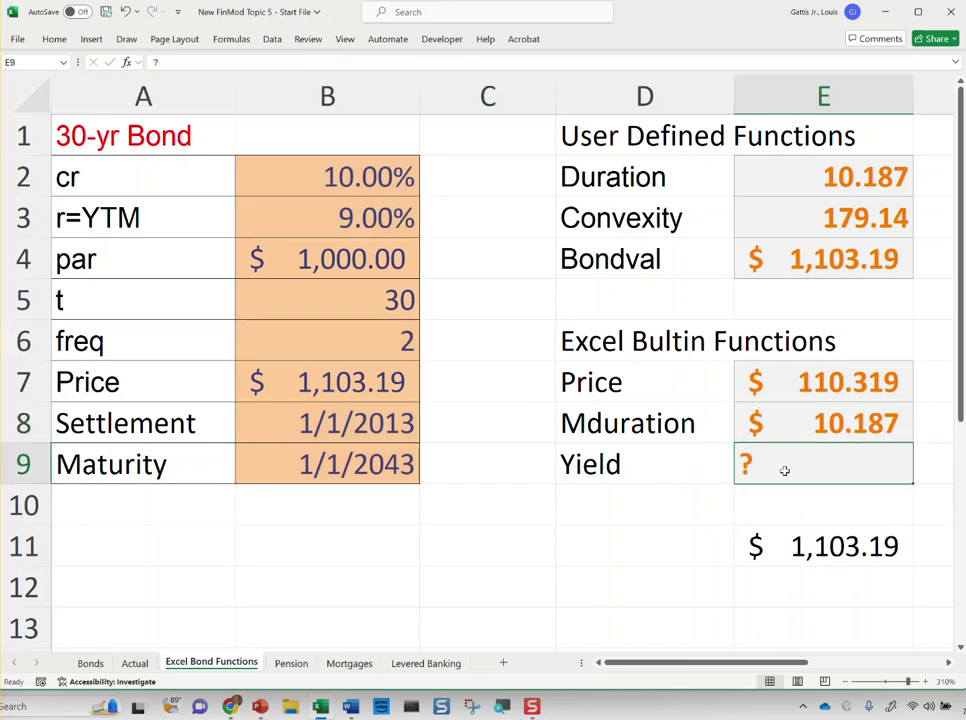
Insert the built-in YIELD function in cell E9 and open its arguments.
key("F2")
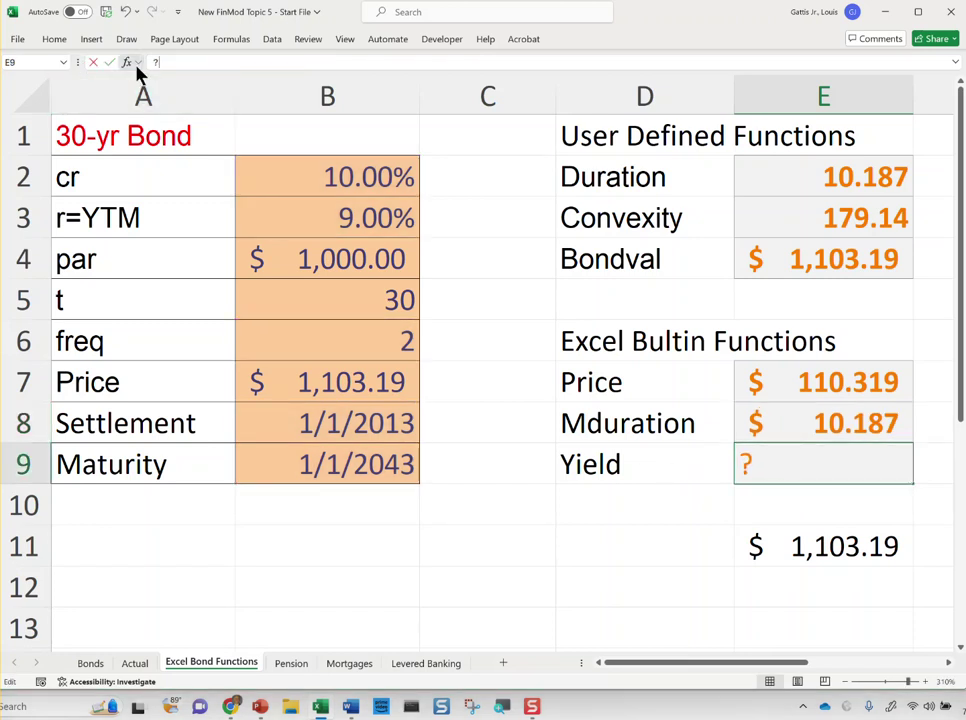
left_click(128, 63)
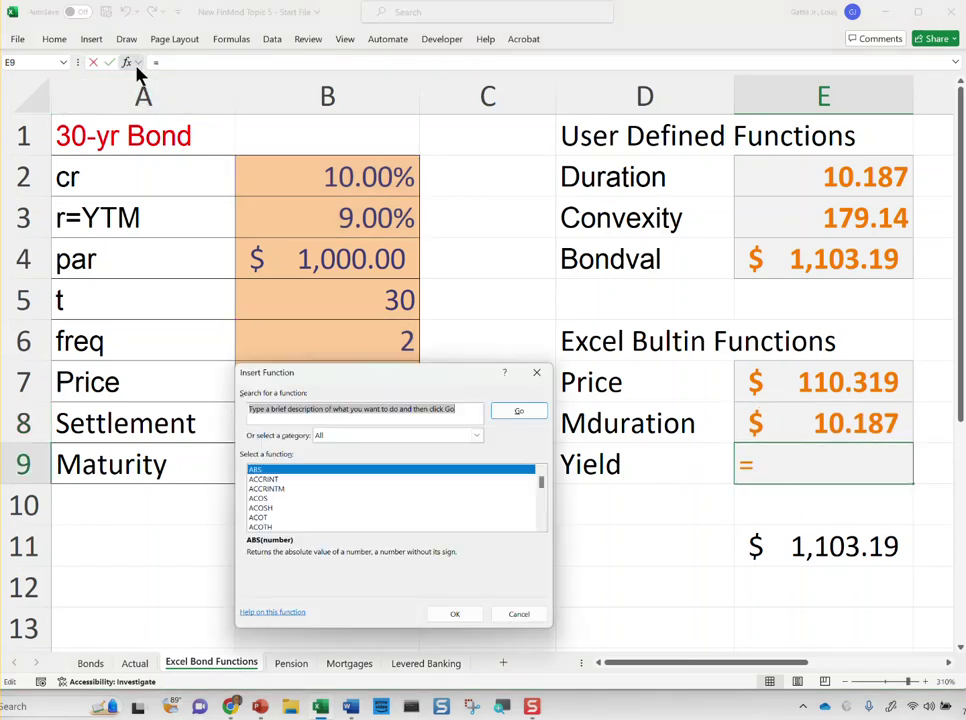
left_click(300, 500)
type("yi")
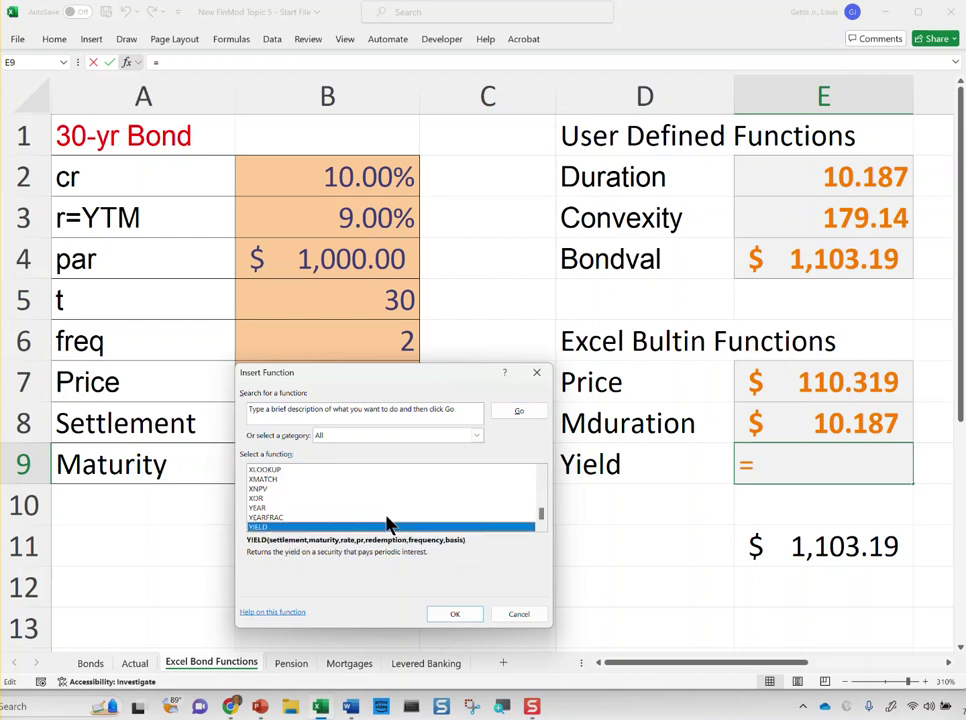
key("Return")
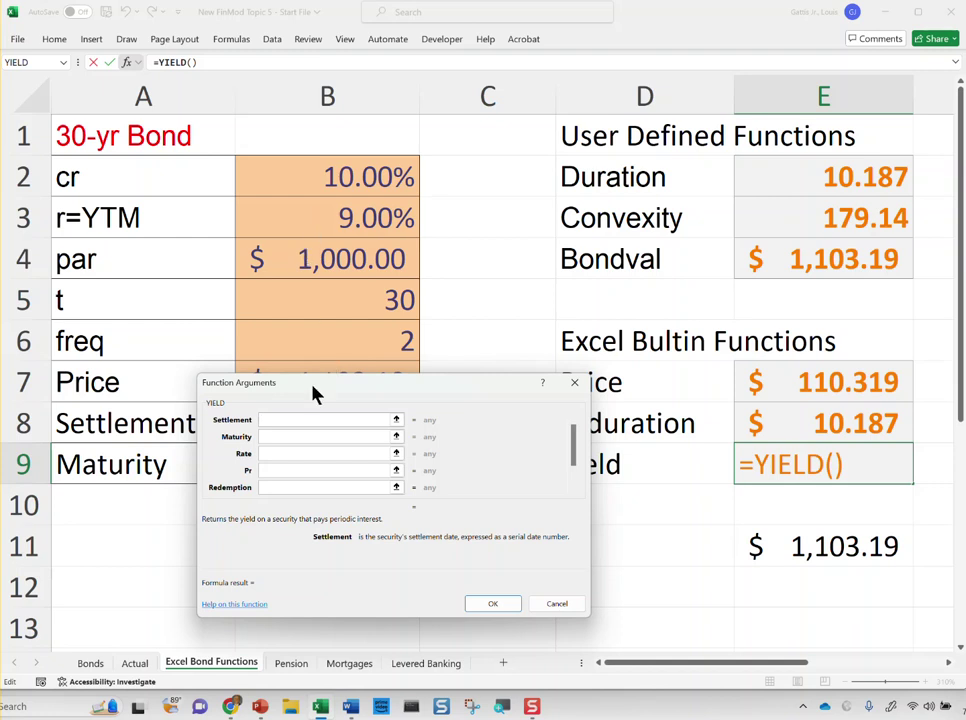
Set the YIELD function's Settlement argument to B8 and Maturity to B9.
left_click_drag(280, 393, 320, 211)
left_click(305, 170)
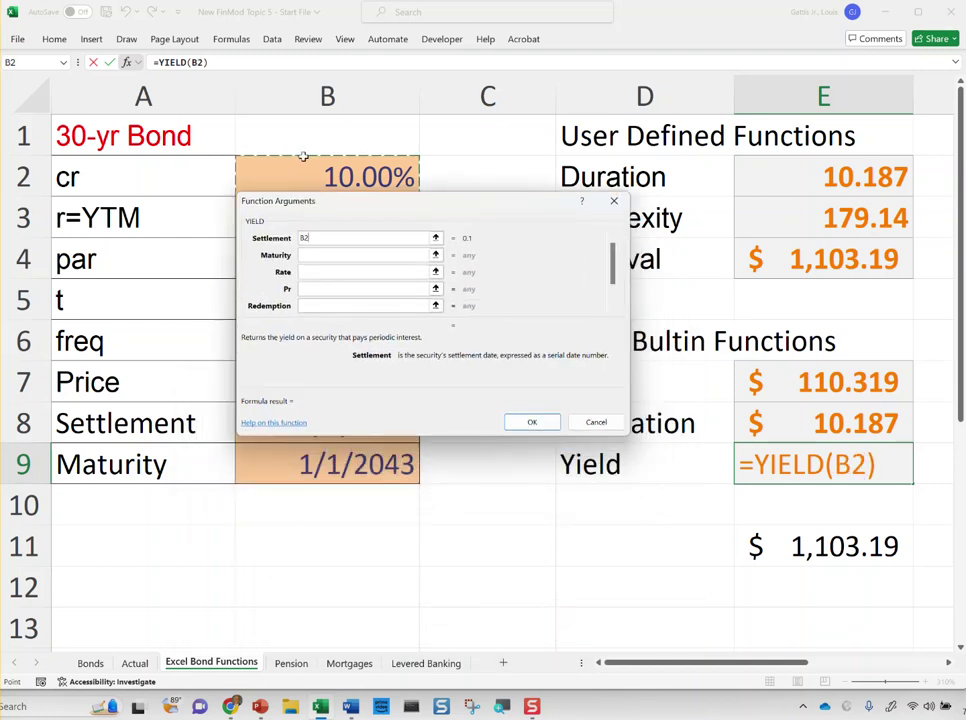
left_click(298, 428)
key("Tab")
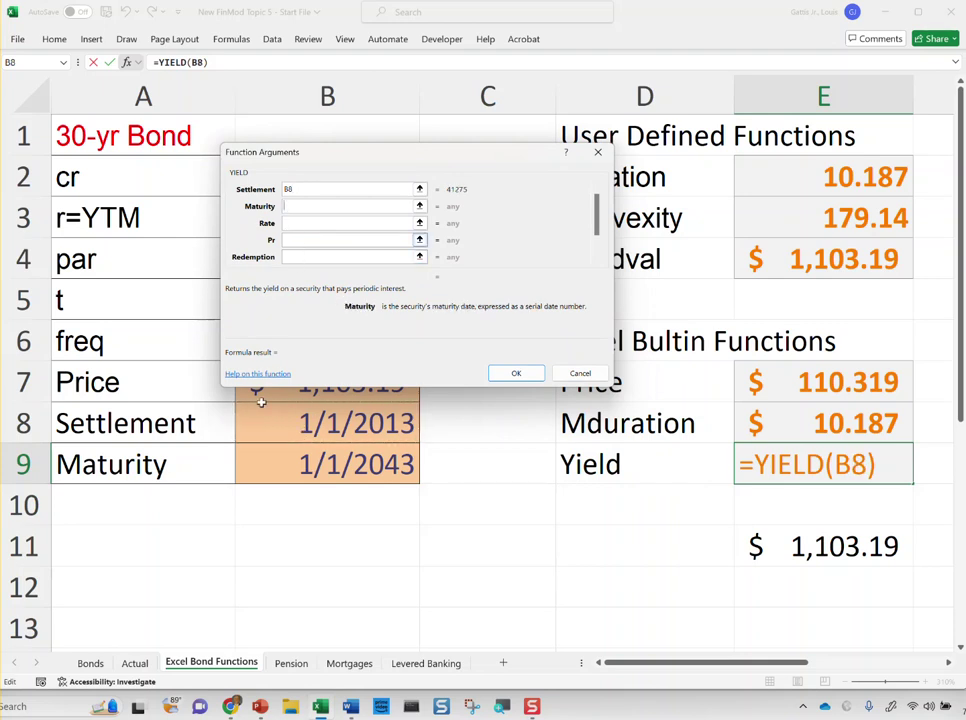
left_click(290, 470)
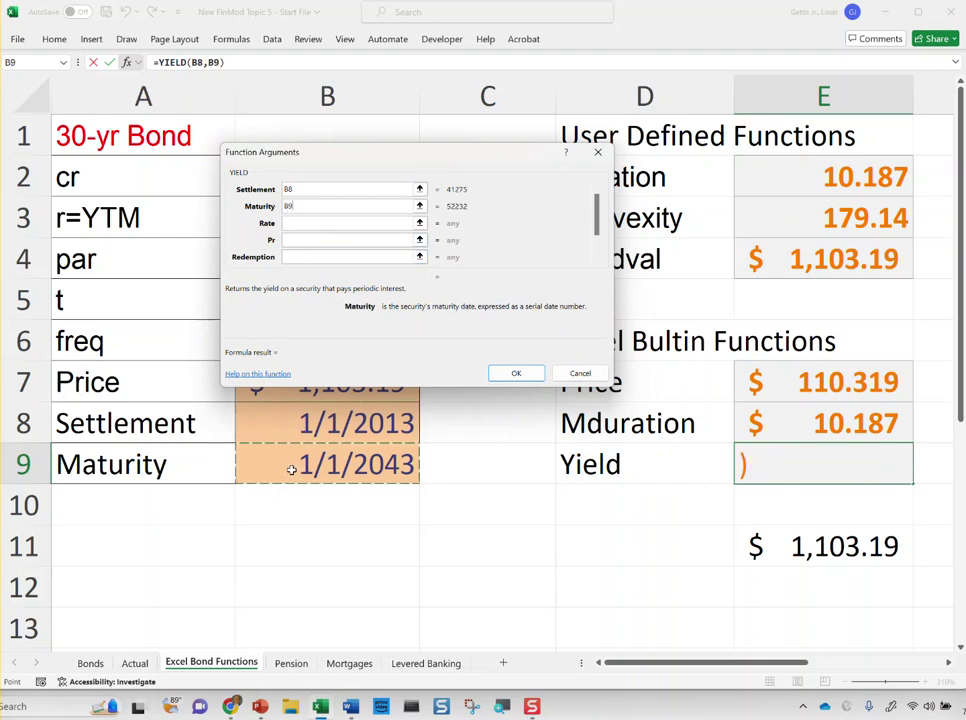
Set the YIELD function's Rate argument to the coupon rate in B2.
left_click(314, 224)
left_click_drag(328, 155, 336, 391)
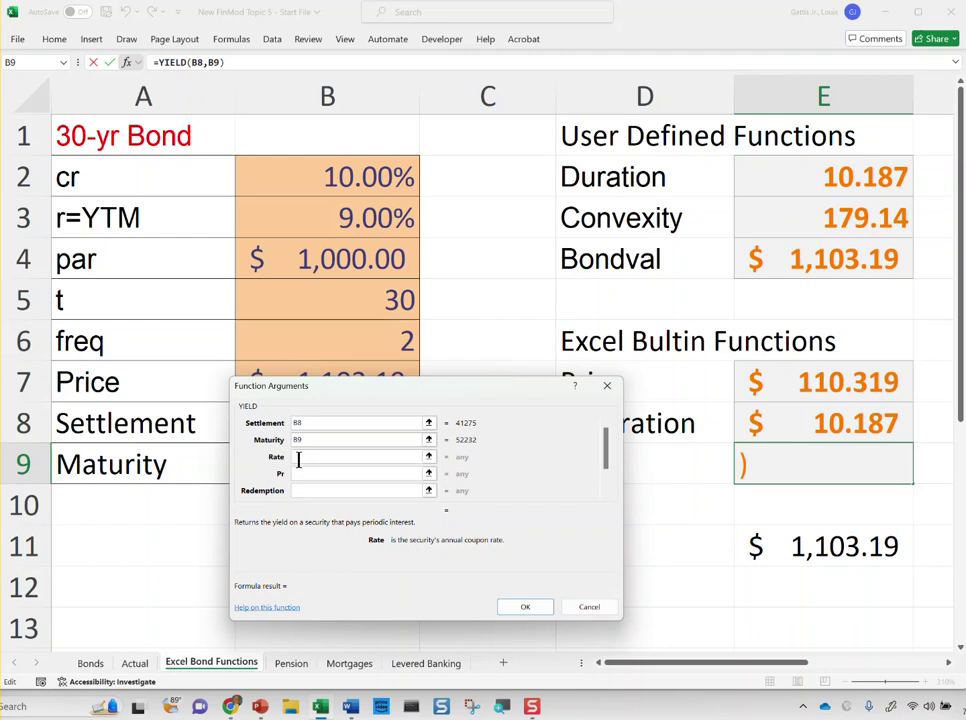
left_click(340, 178)
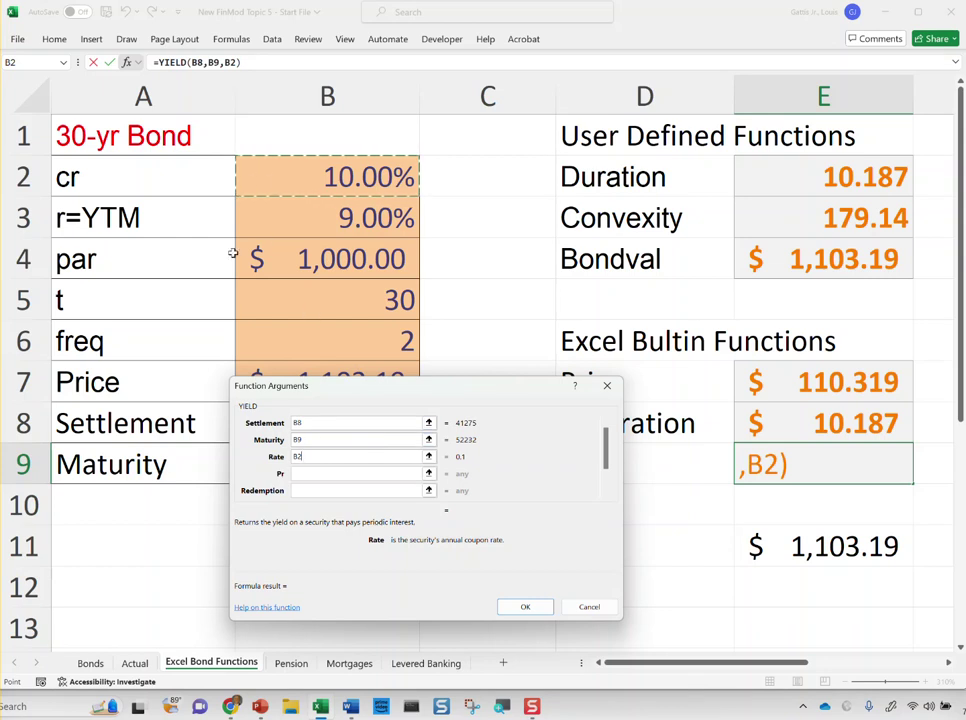
Set the YIELD function's Pr argument to 110.319 and Redemption to 100.
left_click(303, 473)
left_click(303, 474)
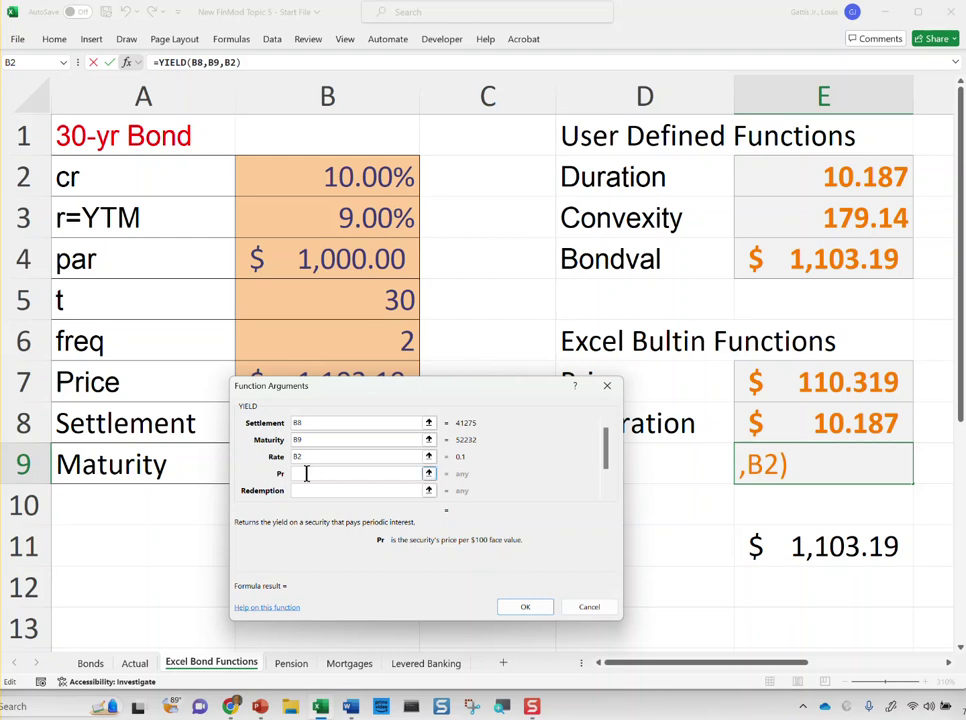
left_click_drag(338, 390, 546, 343)
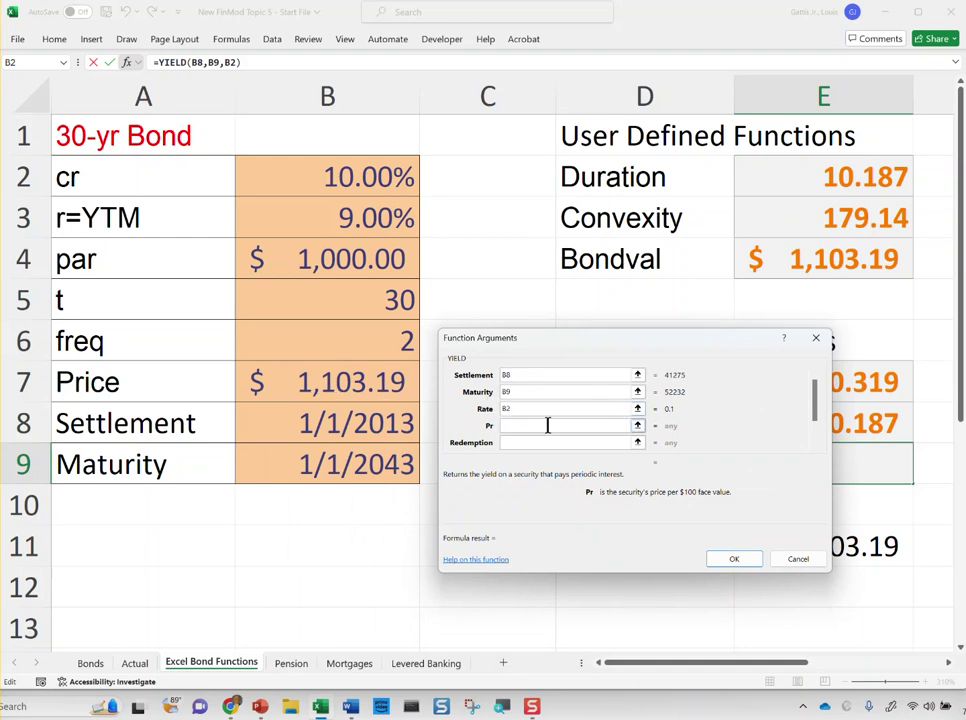
left_click_drag(706, 355, 768, 434)
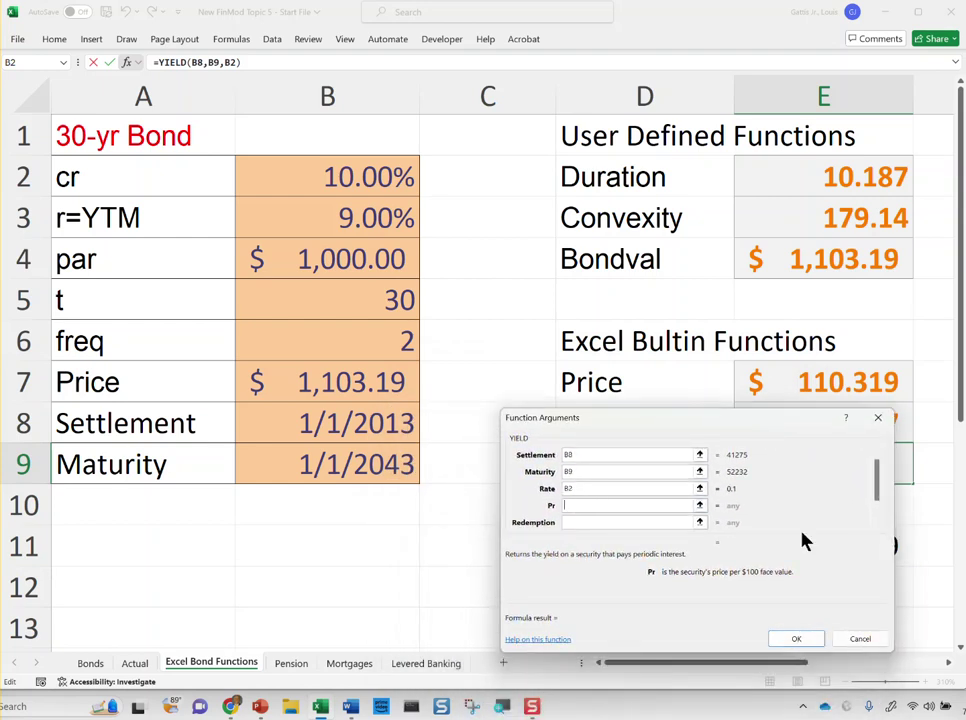
type("110.319")
left_click(573, 524)
type("100")
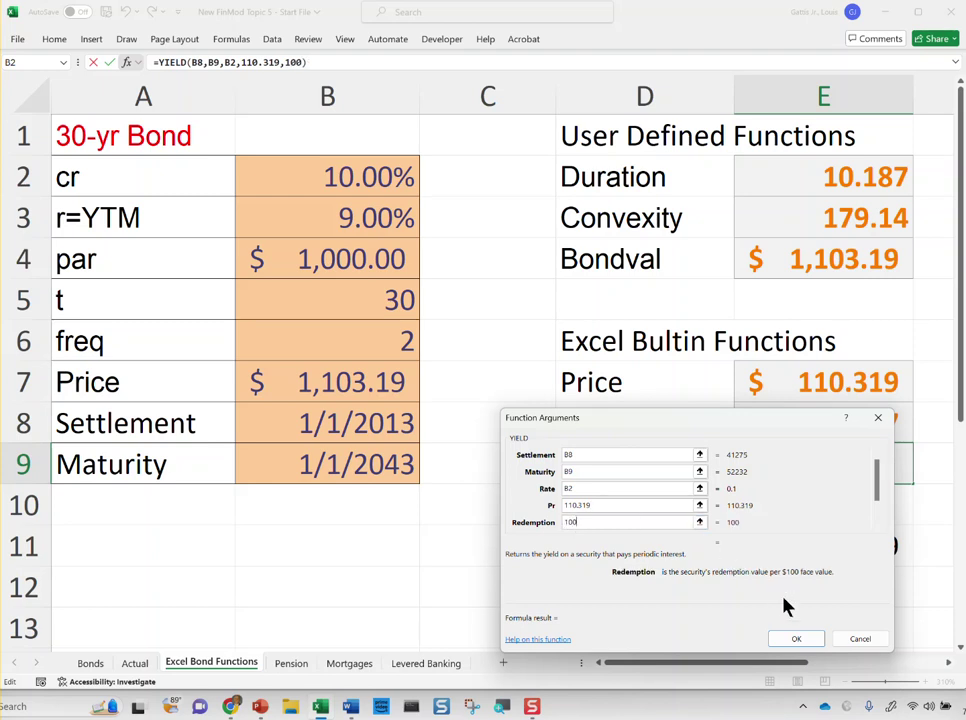
Set the YIELD function's Frequency argument to B6, leave Basis blank, and accept the formula in E9.
scroll(880, 511, "down", 2)
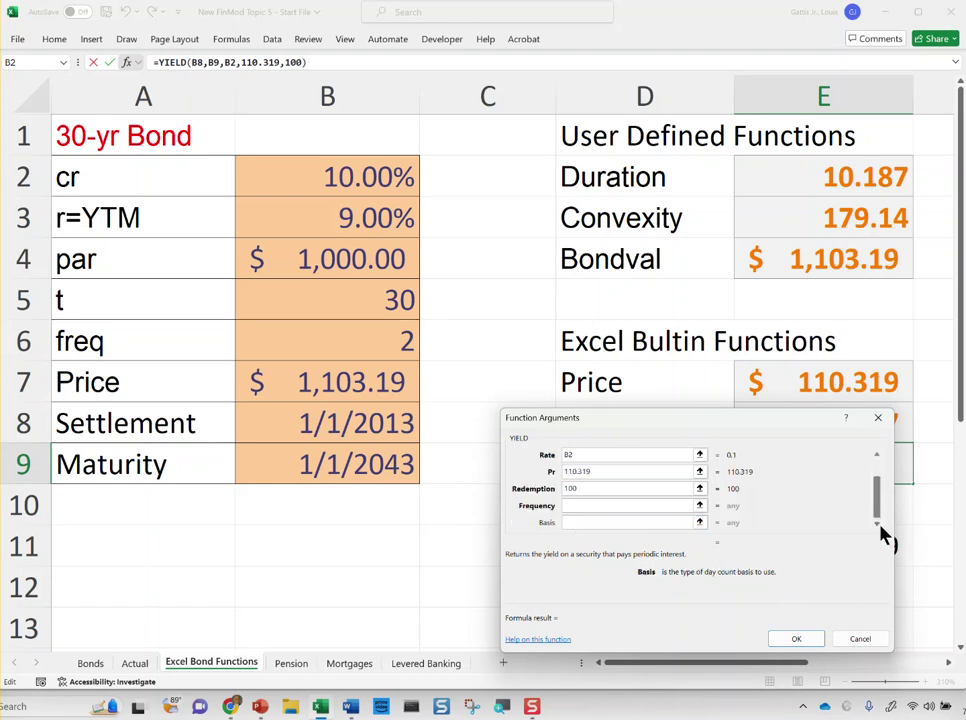
left_click(576, 506)
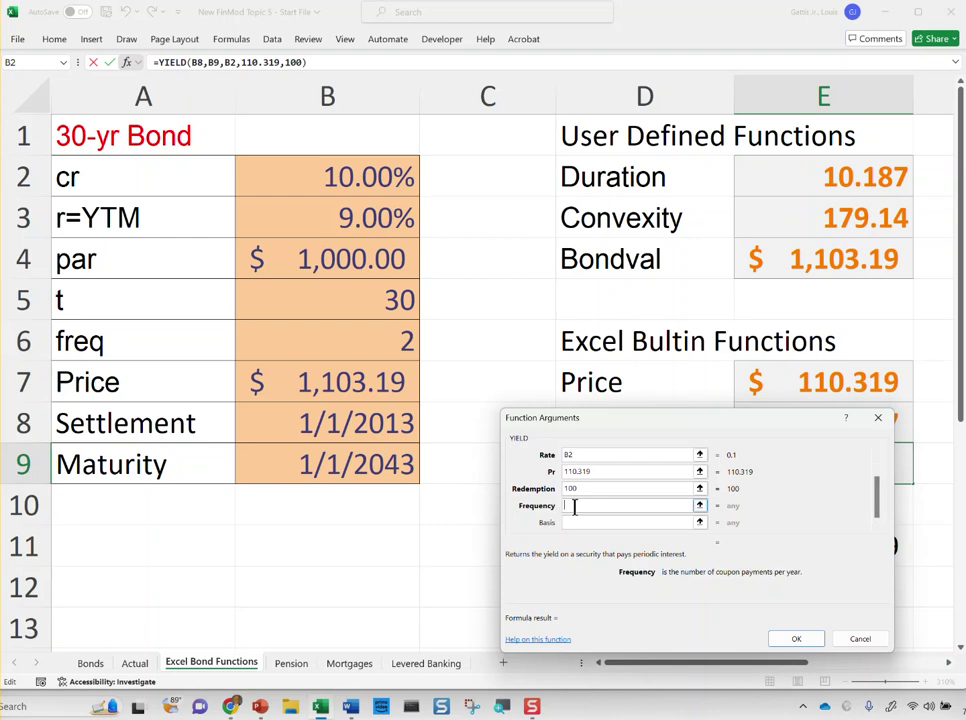
left_click(379, 341)
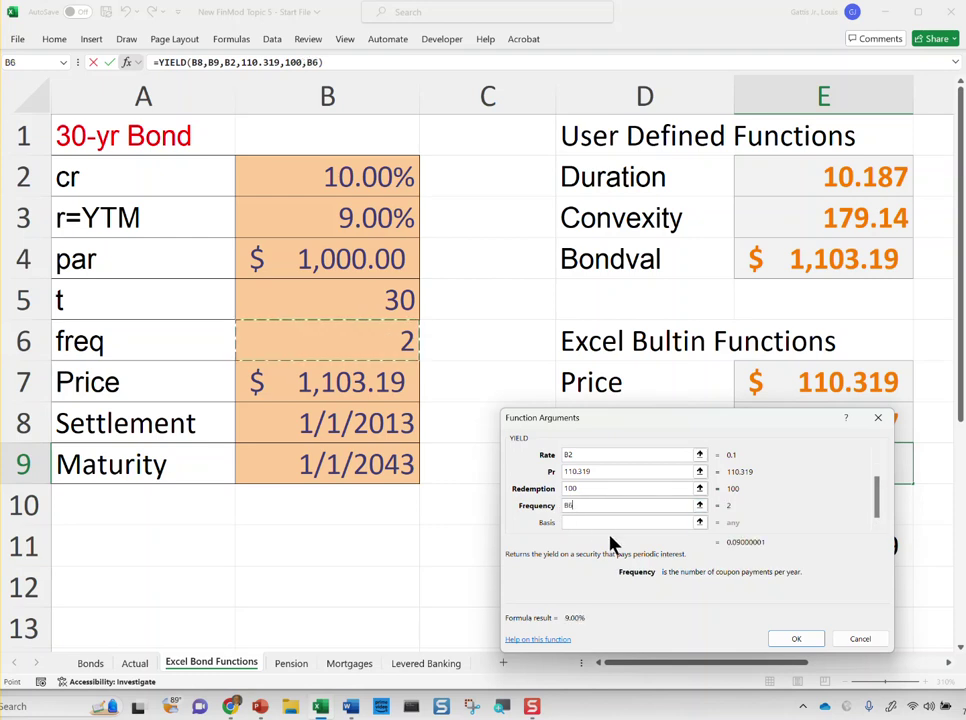
left_click(800, 640)
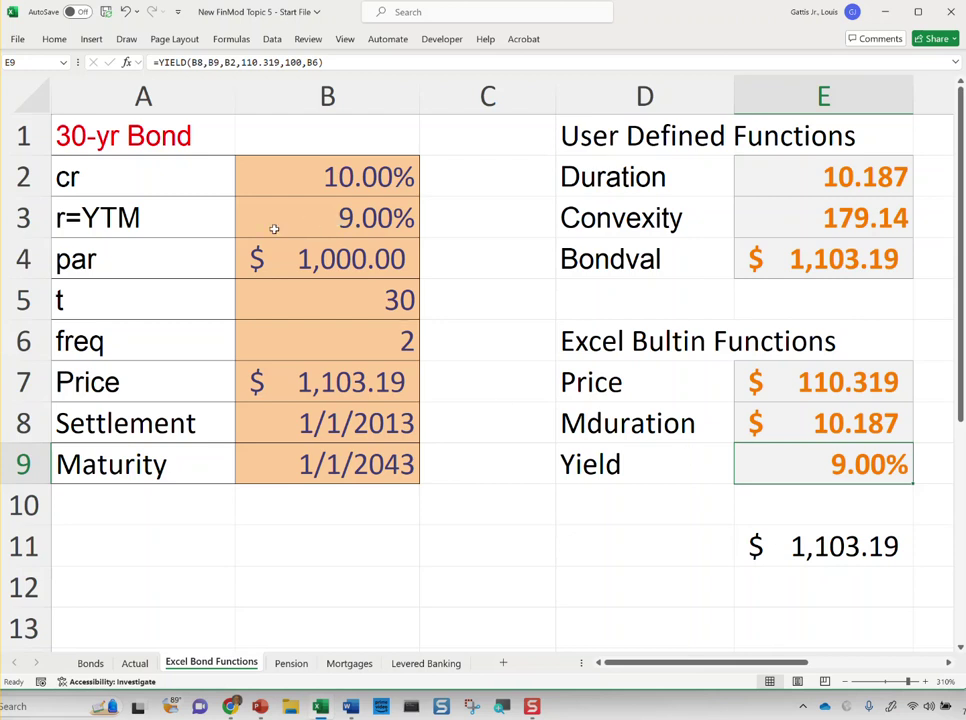
left_click(802, 426)
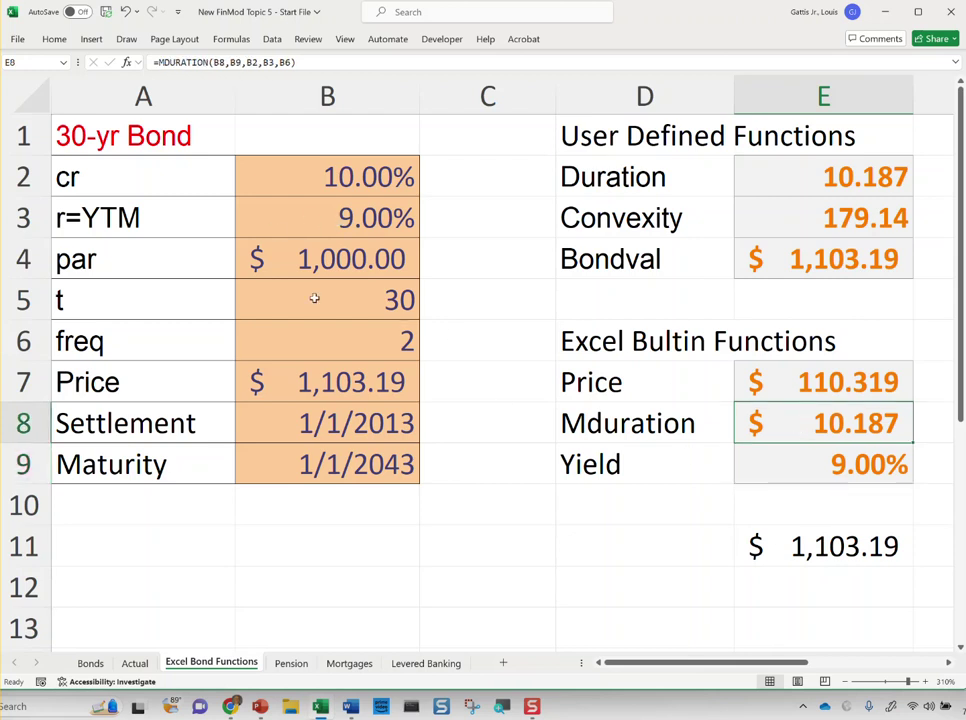
Examine the YIELD formula in E9 against the bond price in B7 and the yield to maturity in B3.
left_click(290, 384)
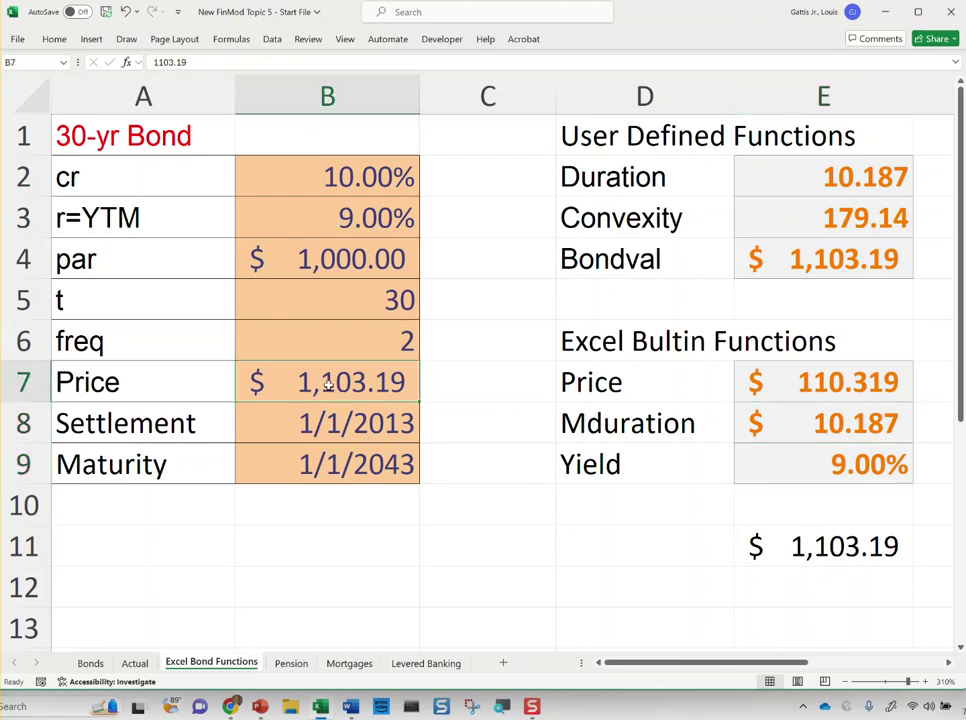
left_click(814, 478)
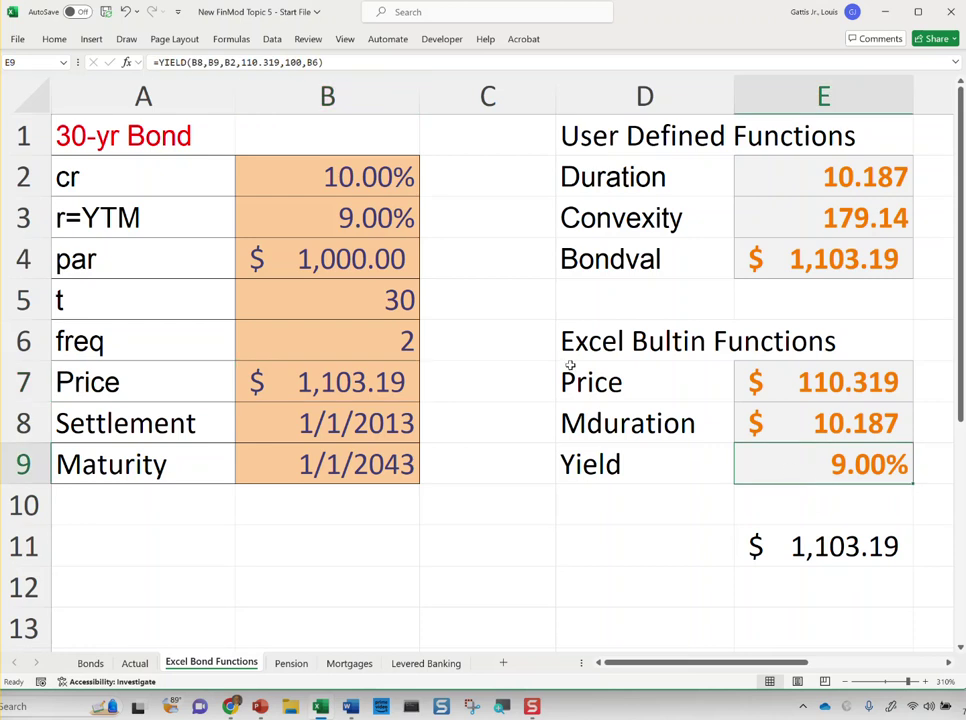
left_click(355, 218)
left_click(113, 218)
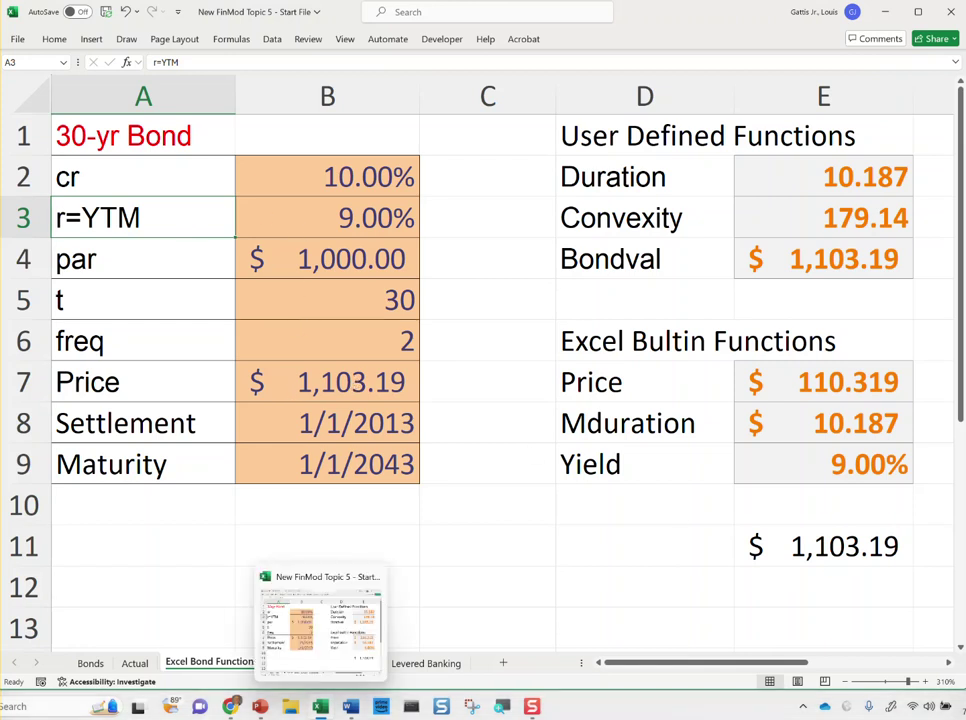
left_click(780, 461)
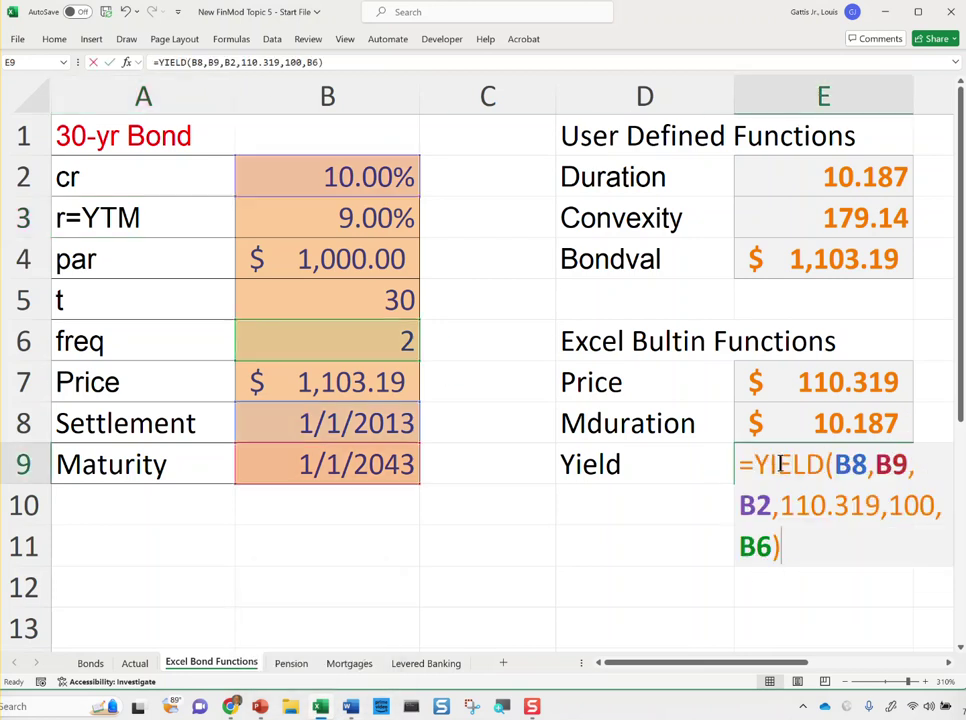
double_click(770, 463)
key("Escape")
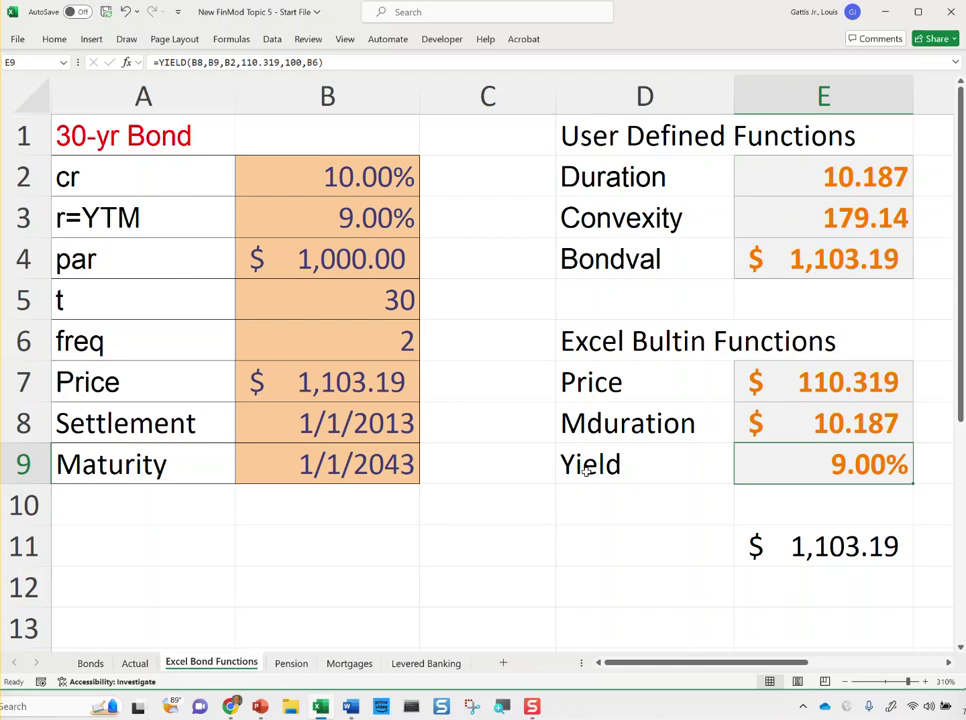
left_click(805, 316)
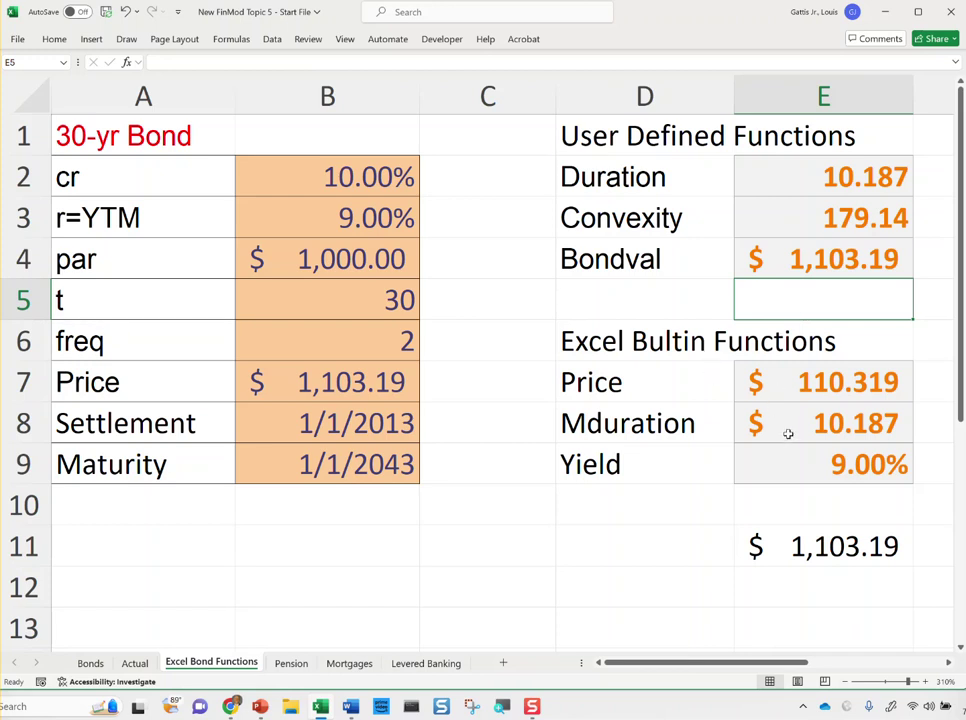
Switch to the PowerPoint slide show, advance to the Topic 5 learning objectives slide, and circle number 5 in red ink.
key("alt+Tab")
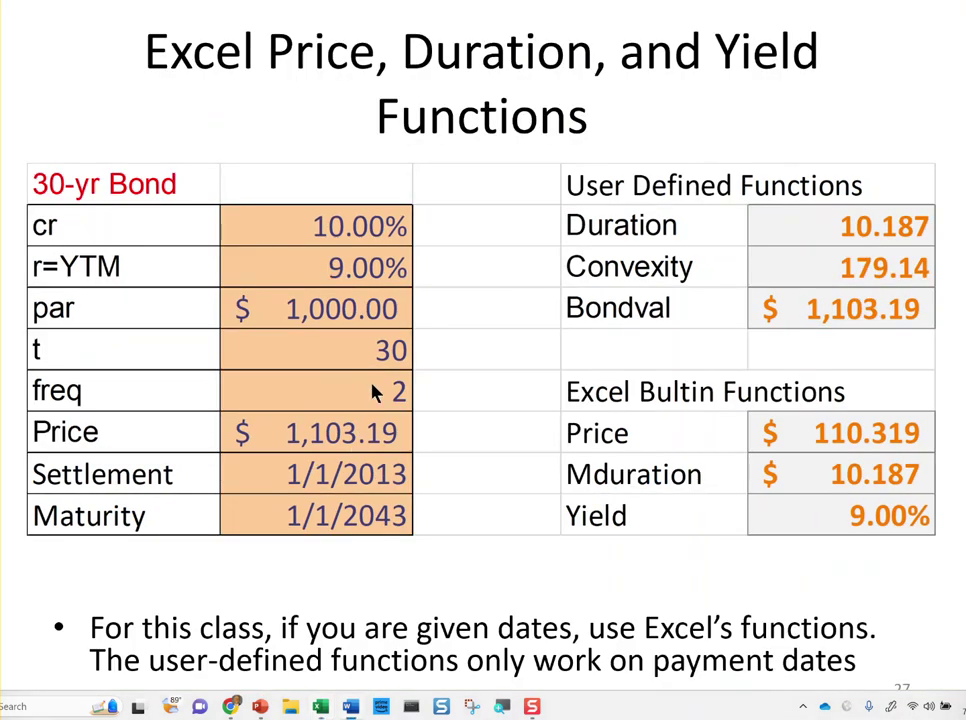
key("Right")
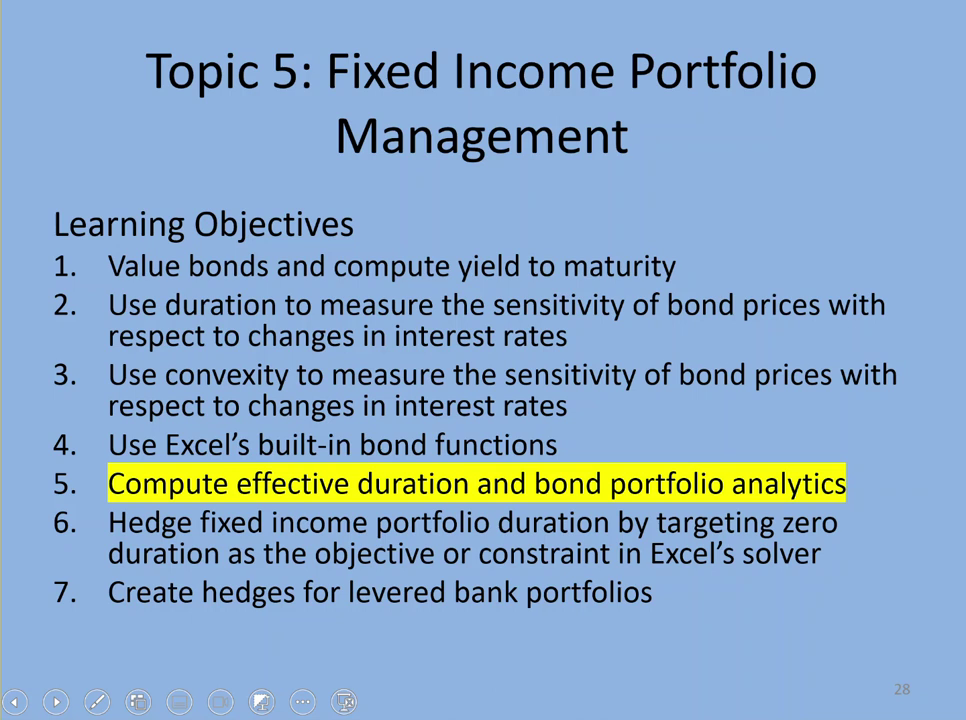
left_click_drag(60, 465, 80, 472)
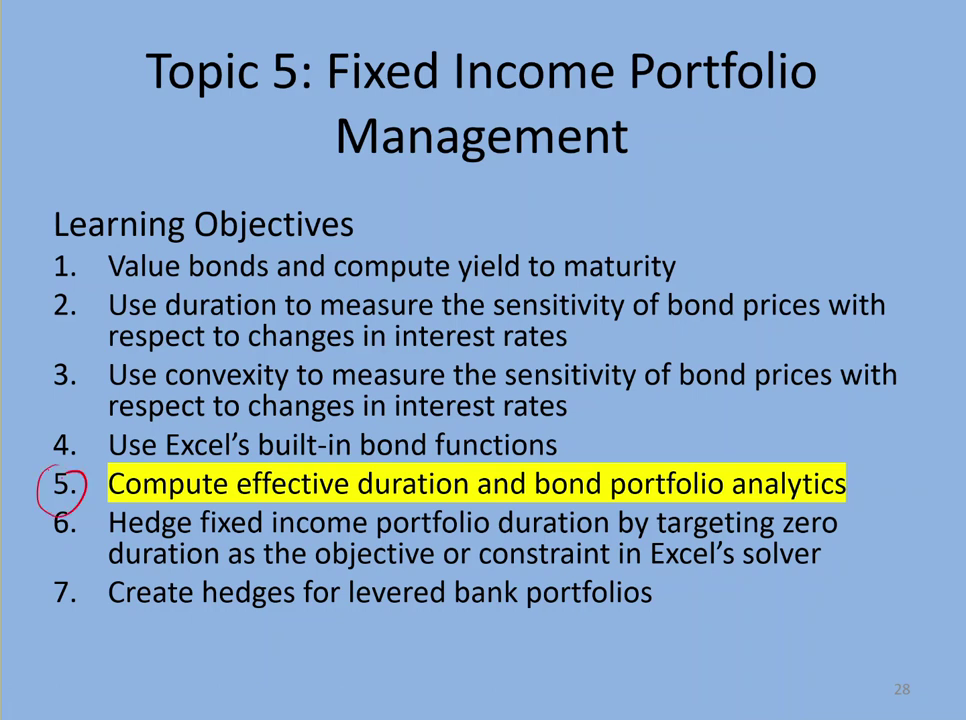